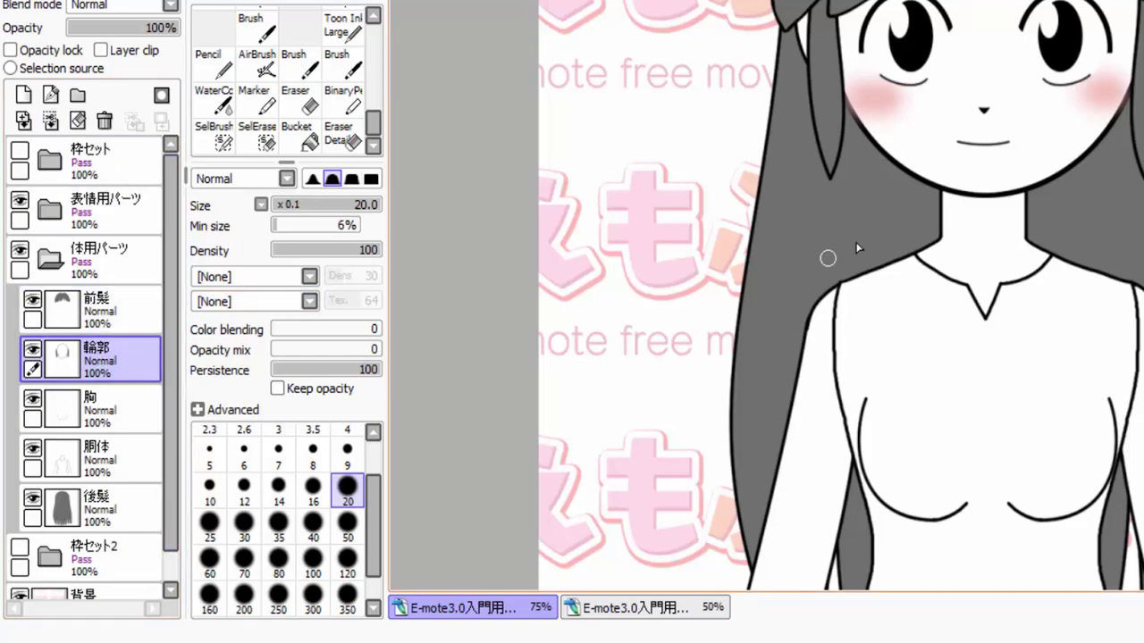
Collapse 体用パーツ, expand 表情用パーツ, and toggle the facial features' visibility to check them
left_click(49, 259)
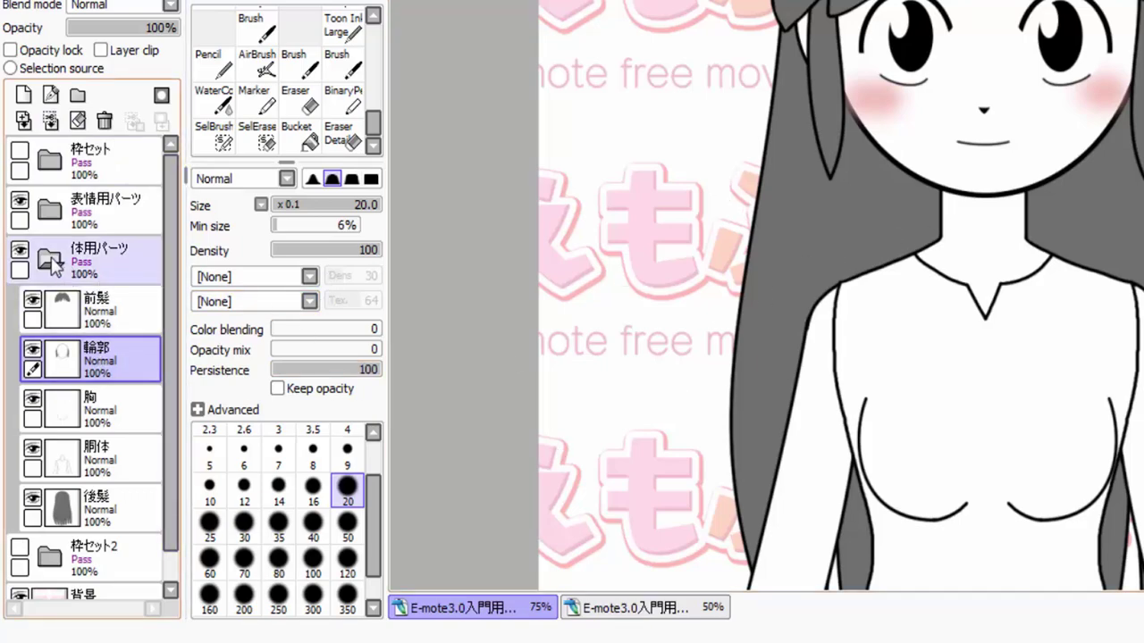
left_click(50, 259)
left_click(49, 210)
left_click(49, 210)
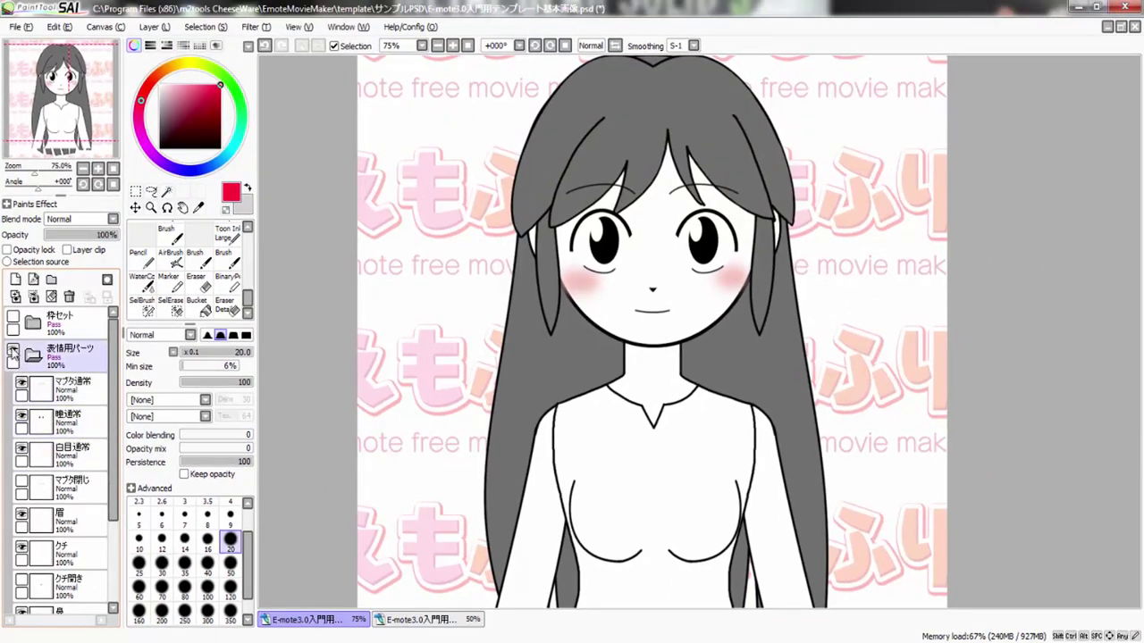
left_click(12, 351)
left_click(12, 351)
left_click(13, 351)
left_click(12, 351)
left_click(13, 352)
left_click(13, 351)
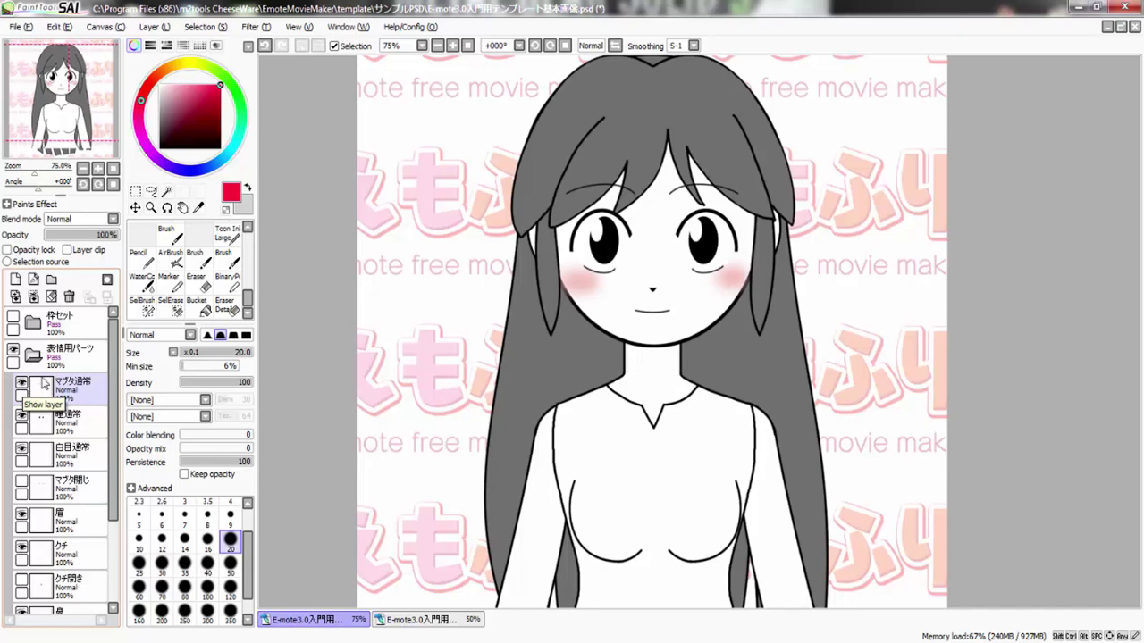
Toggle the マブタ通常 open-eyelid layer off and on to preview it
scroll(639, 236, "up", 2)
left_click(34, 387)
left_click(22, 384)
left_click(21, 384)
left_click(21, 384)
left_click(21, 384)
left_click(22, 385)
left_click(22, 385)
Toggle the 睫通常 lash layer off and on to preview it
left_click(33, 416)
left_click(22, 418)
left_click(22, 418)
left_click(23, 419)
left_click(22, 419)
left_click(22, 418)
left_click(22, 418)
left_click(22, 418)
left_click(22, 418)
left_click(23, 418)
left_click(23, 418)
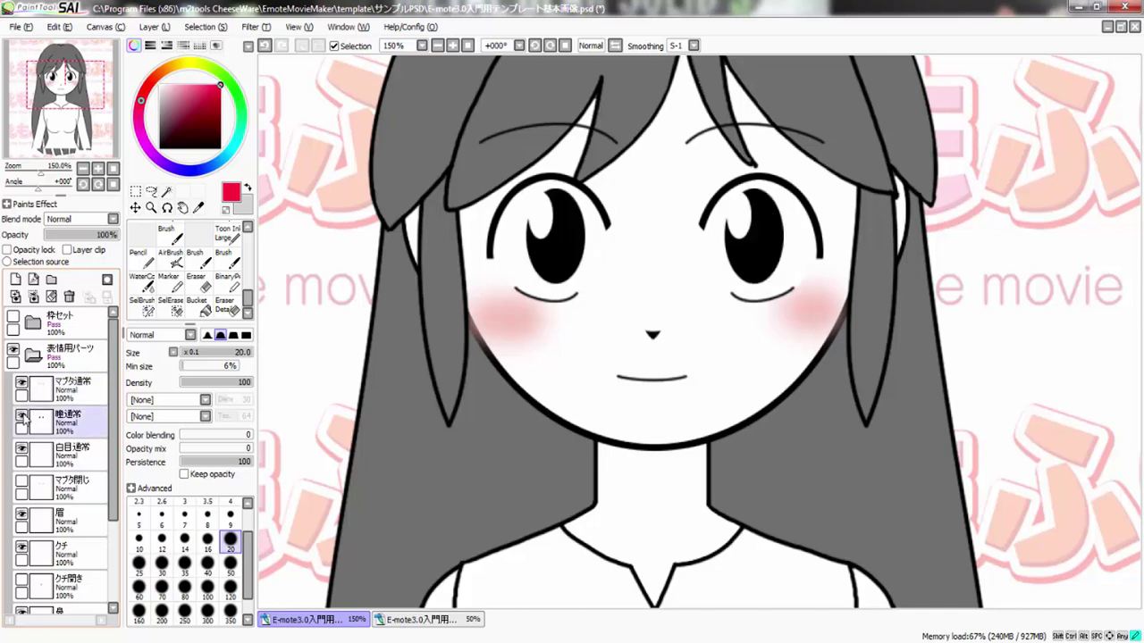
Add a blank Layer1 below the 白目通常 eye-whites layer
left_click(24, 453)
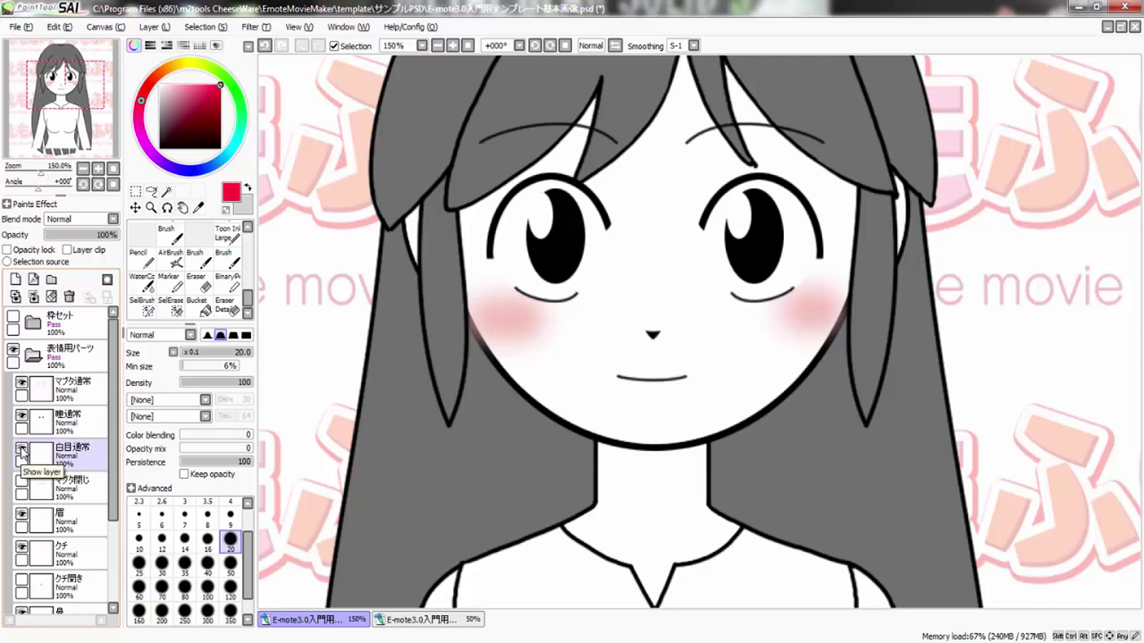
left_click(50, 491)
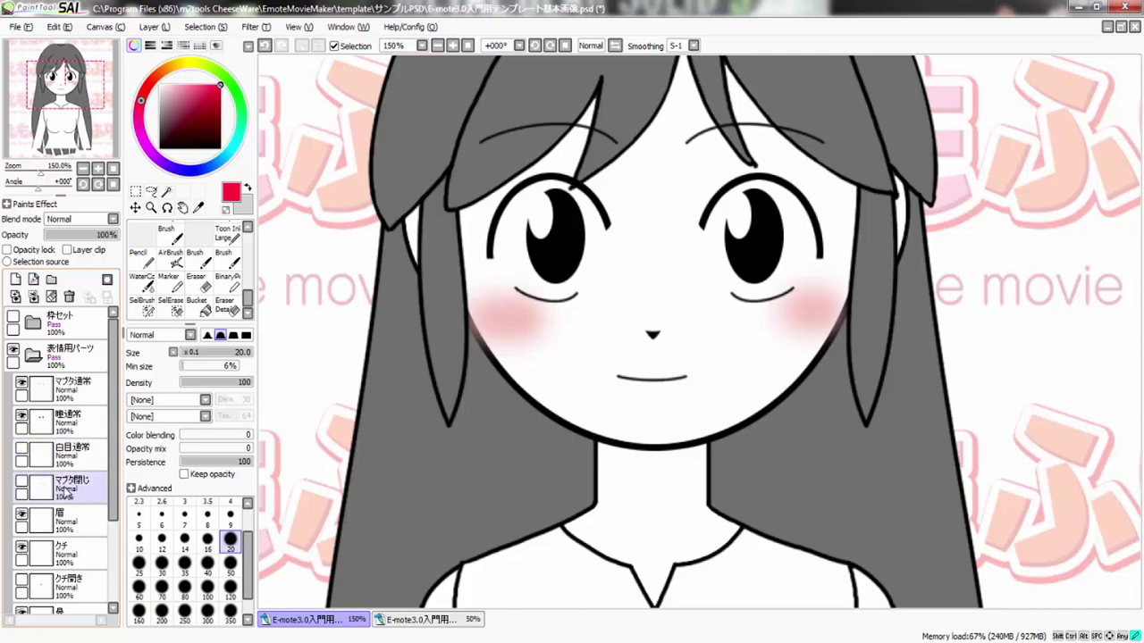
left_click(15, 278)
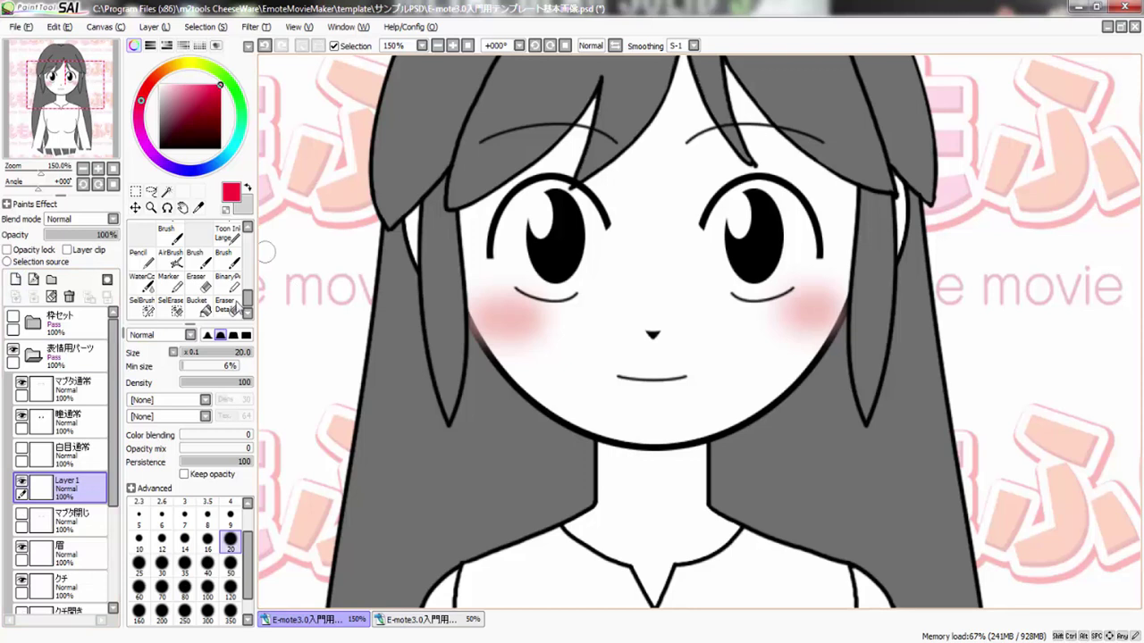
Paint red over the left eye at brush size 120 and toggle 白目通常 to compare
left_click(232, 586)
mouse_move(505, 371)
left_mouse_down()
mouse_move(562, 191)
mouse_move(688, 203)
mouse_move(805, 268)
mouse_move(691, 311)
left_mouse_up()
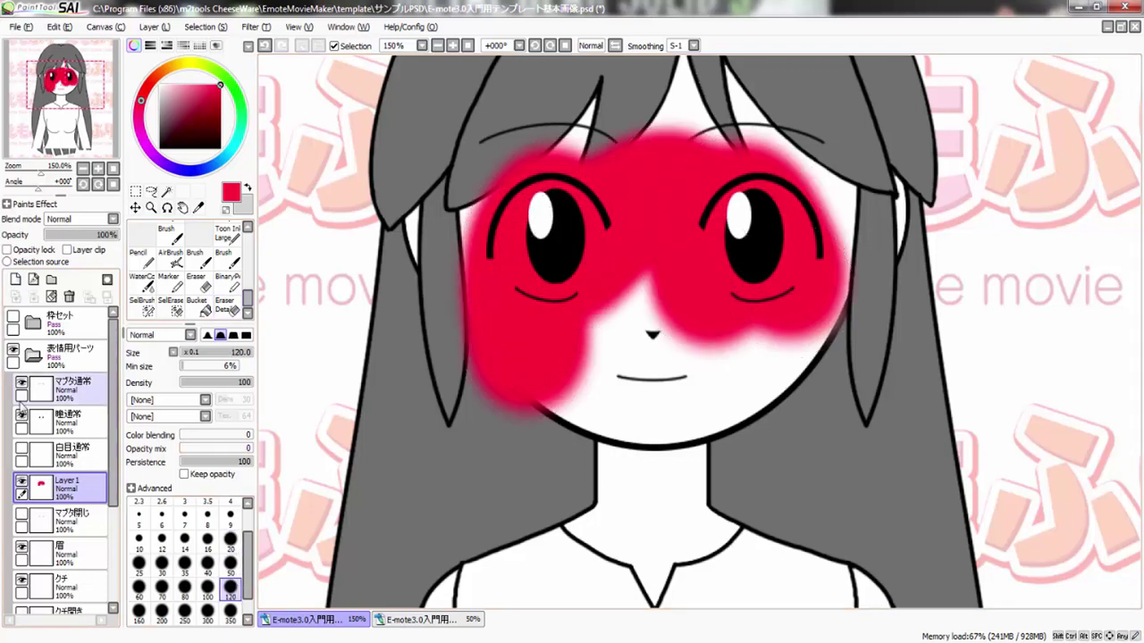
left_click(22, 451)
left_click(22, 452)
left_click(22, 452)
left_click(23, 452)
left_click(23, 452)
left_click(23, 452)
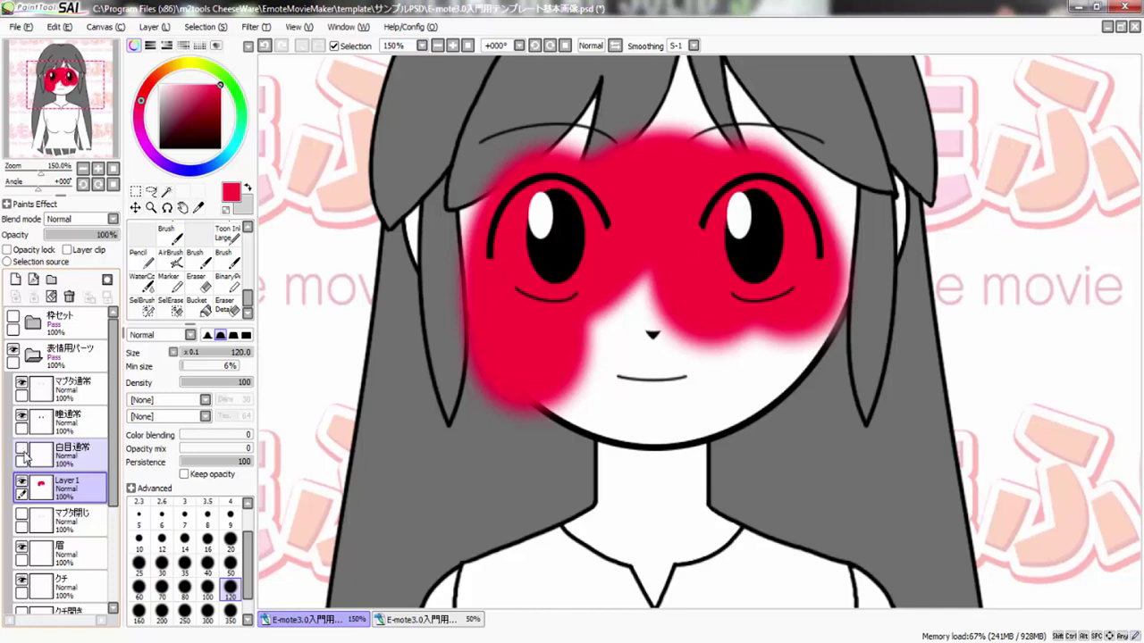
left_click(22, 452)
left_click(22, 453)
left_click(22, 452)
Recheck the eyelid, lash and eye-white layers, then delete the red test layer
left_click(23, 452)
left_click(22, 452)
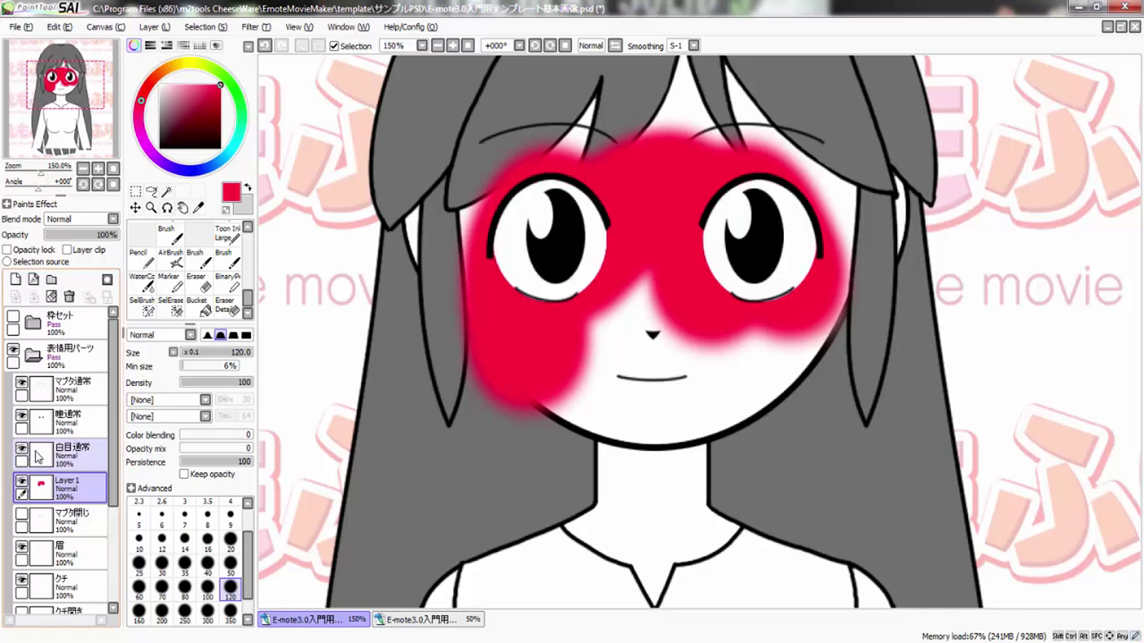
left_click(22, 384)
left_click(21, 384)
left_click(22, 417)
left_click(22, 418)
left_click(23, 453)
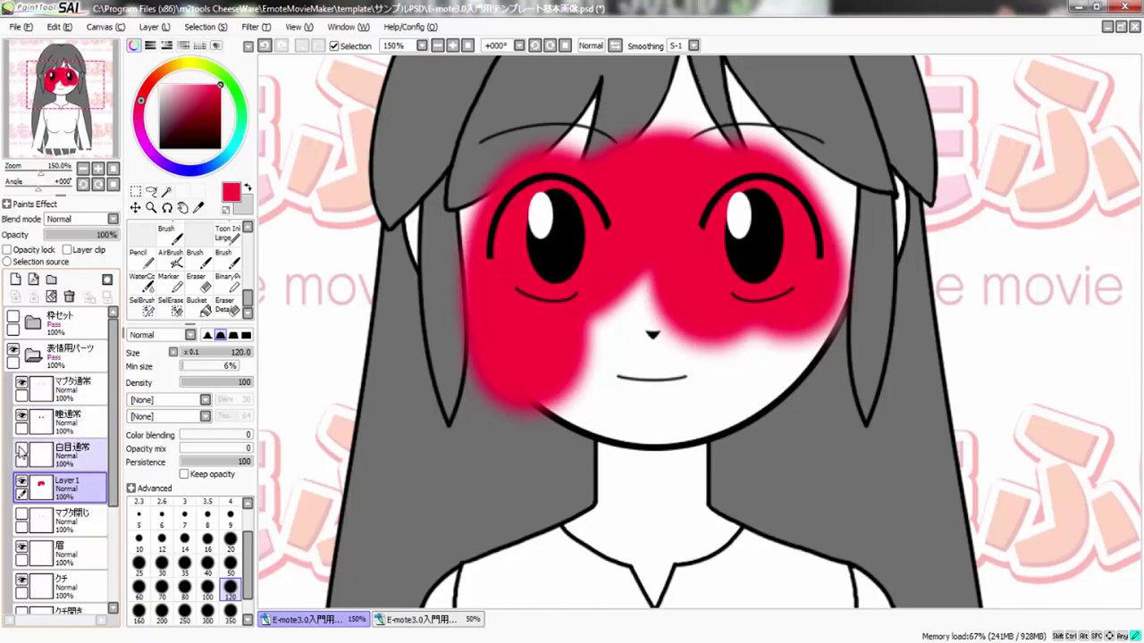
left_click(23, 452)
left_click(70, 296)
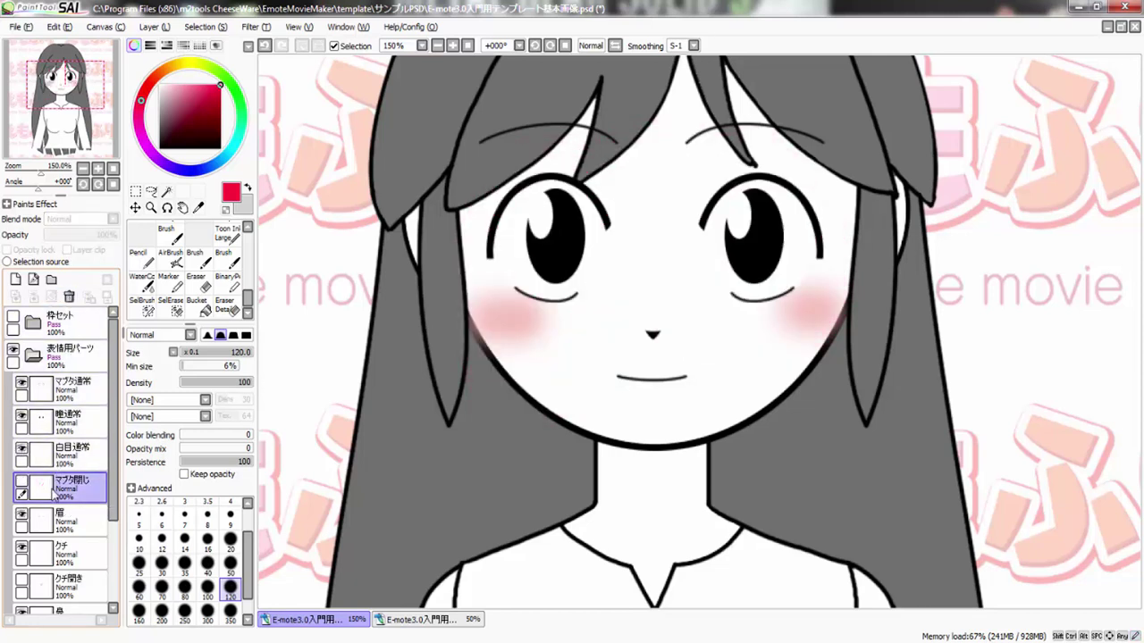
left_click(22, 384)
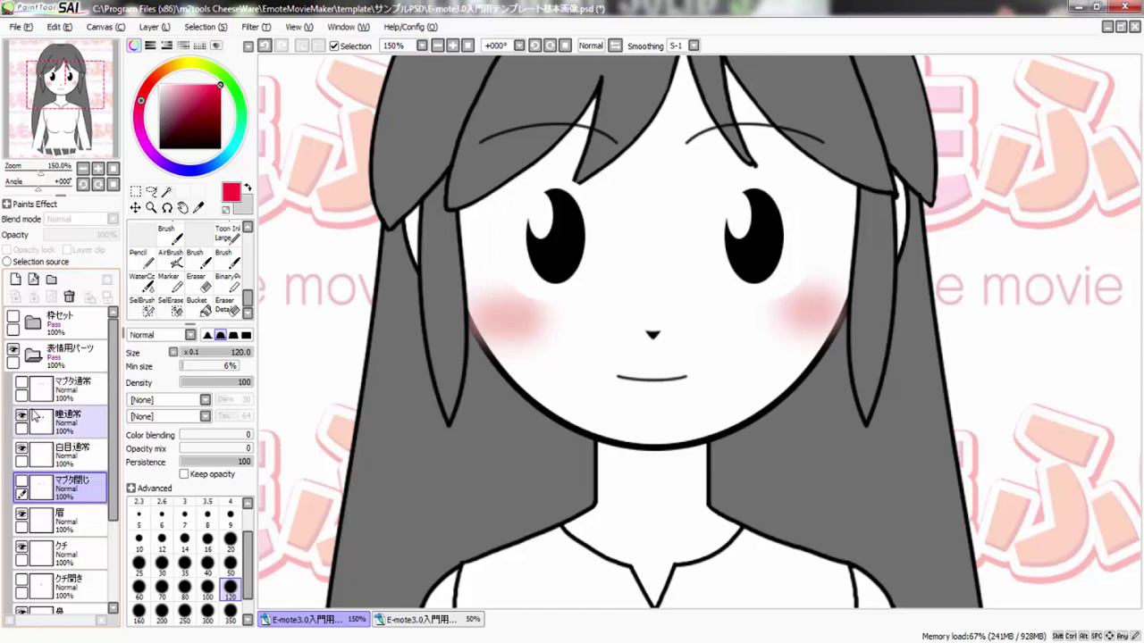
left_click(22, 418)
left_click(22, 452)
left_click(21, 483)
left_click(22, 484)
left_click(21, 483)
left_click(21, 483)
left_click(21, 483)
left_click(22, 483)
left_click(22, 484)
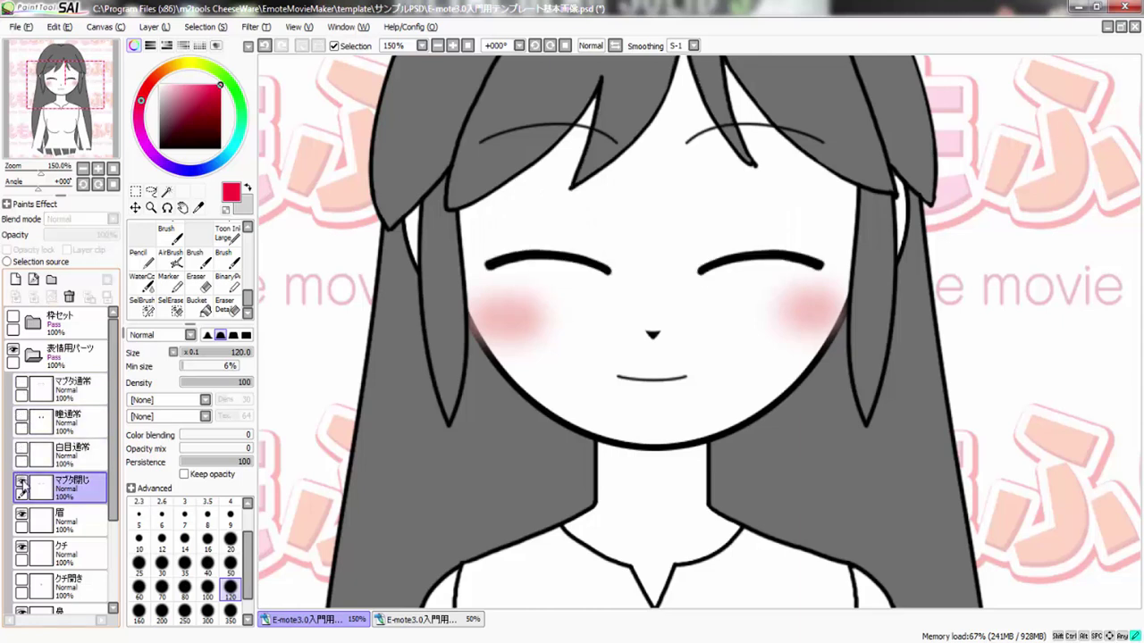
left_click(21, 484)
left_click(22, 452)
left_click(22, 417)
left_click(22, 384)
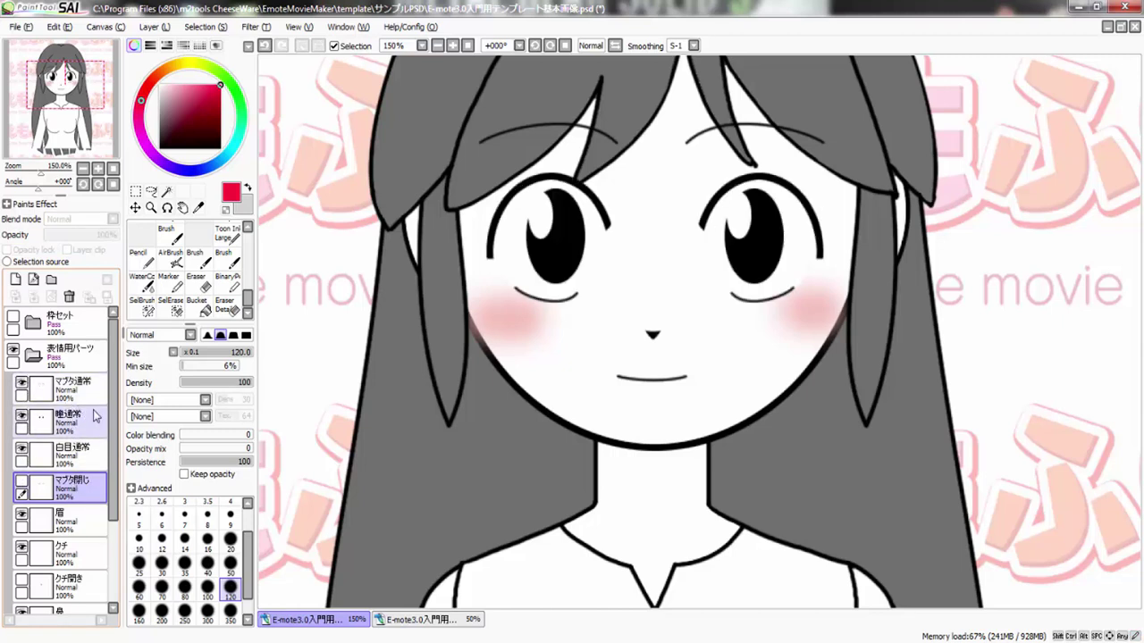
scroll(53, 429, "down", 3)
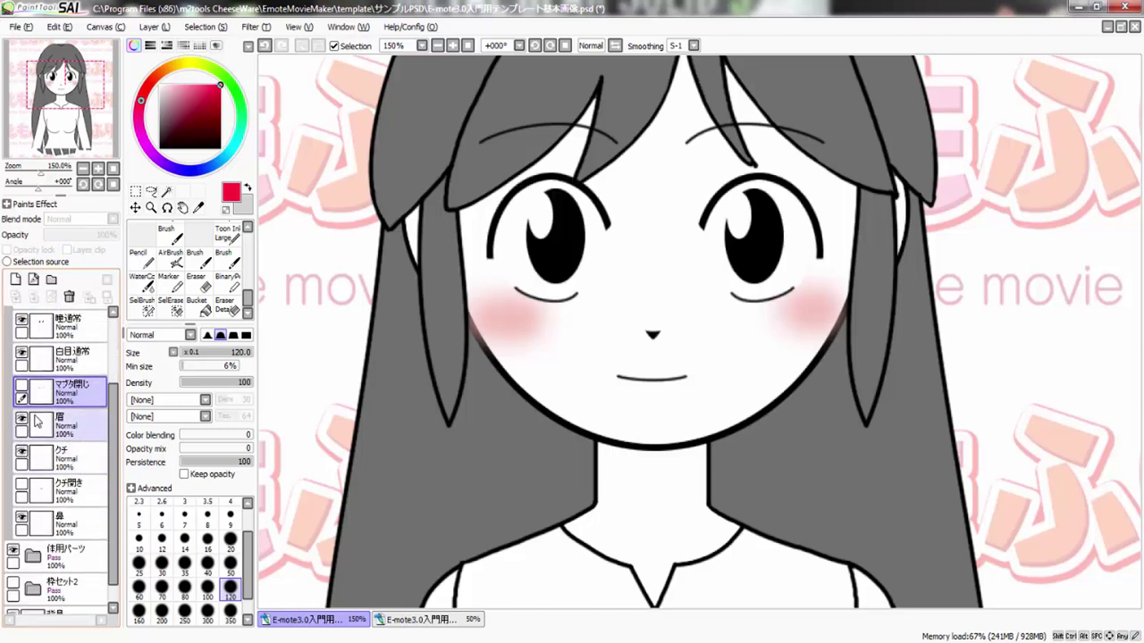
left_click(26, 421)
left_click(26, 420)
left_click(26, 421)
left_click(26, 420)
left_click(60, 423)
left_click(40, 457)
left_click(22, 451)
left_click(21, 451)
left_click(21, 452)
left_click(22, 453)
left_click(22, 485)
left_click(21, 485)
left_click(21, 485)
left_click(22, 486)
left_click(21, 485)
left_click(22, 485)
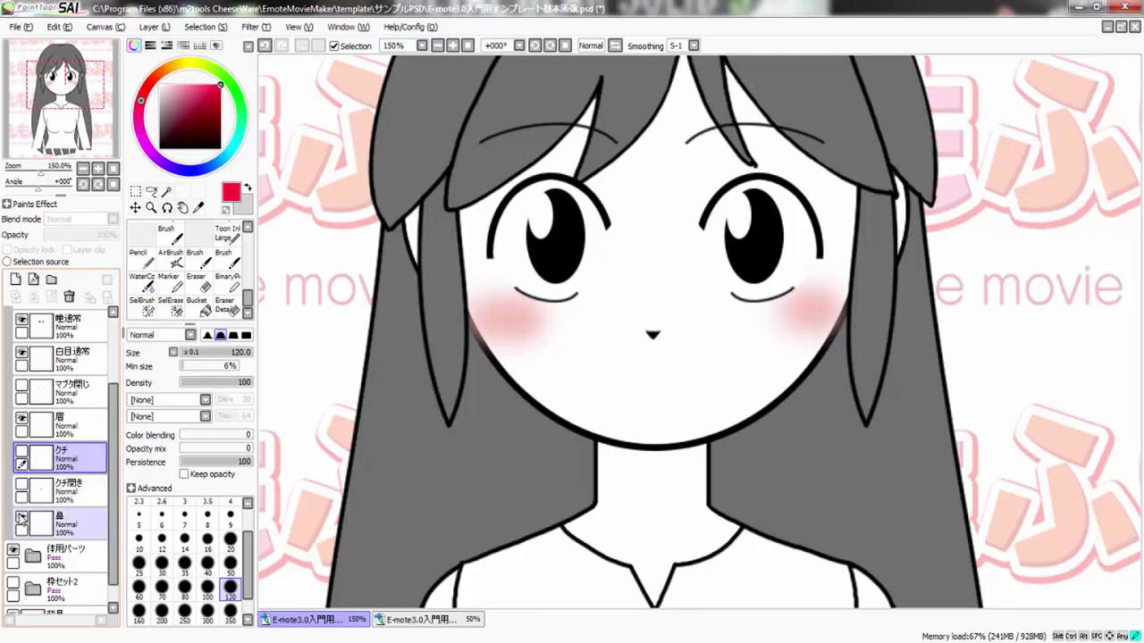
left_click(21, 453)
scroll(31, 375, "up", 3)
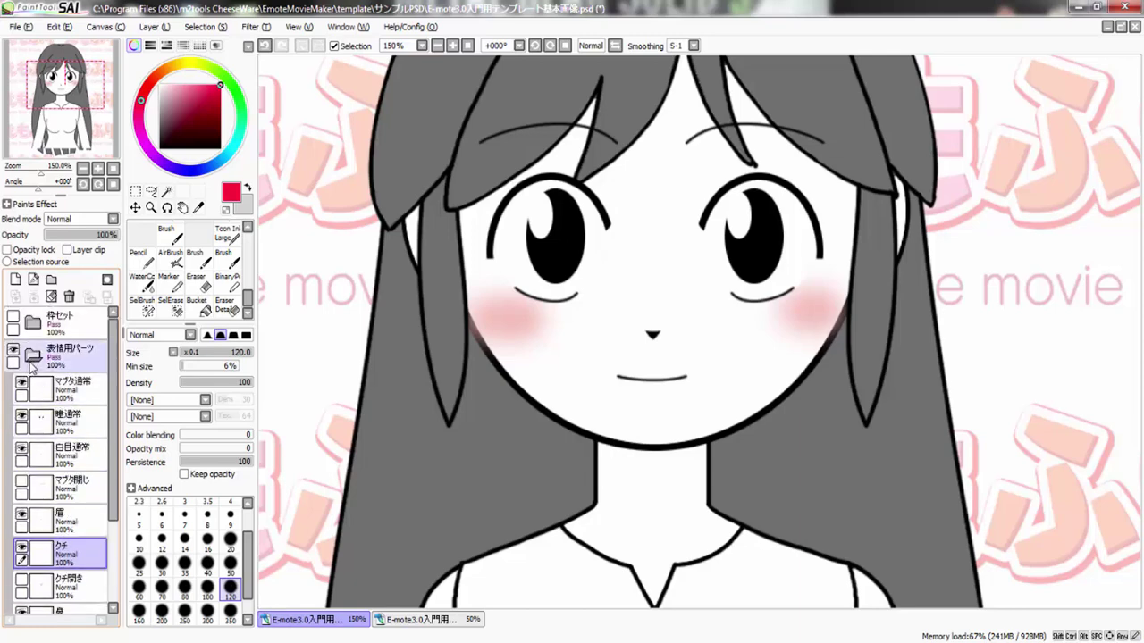
Collapse 表情用パーツ, expand 枠セット and show its red frame boxes
left_click(33, 356)
scroll(571, 322, "up", 1)
scroll(579, 329, "down", 2)
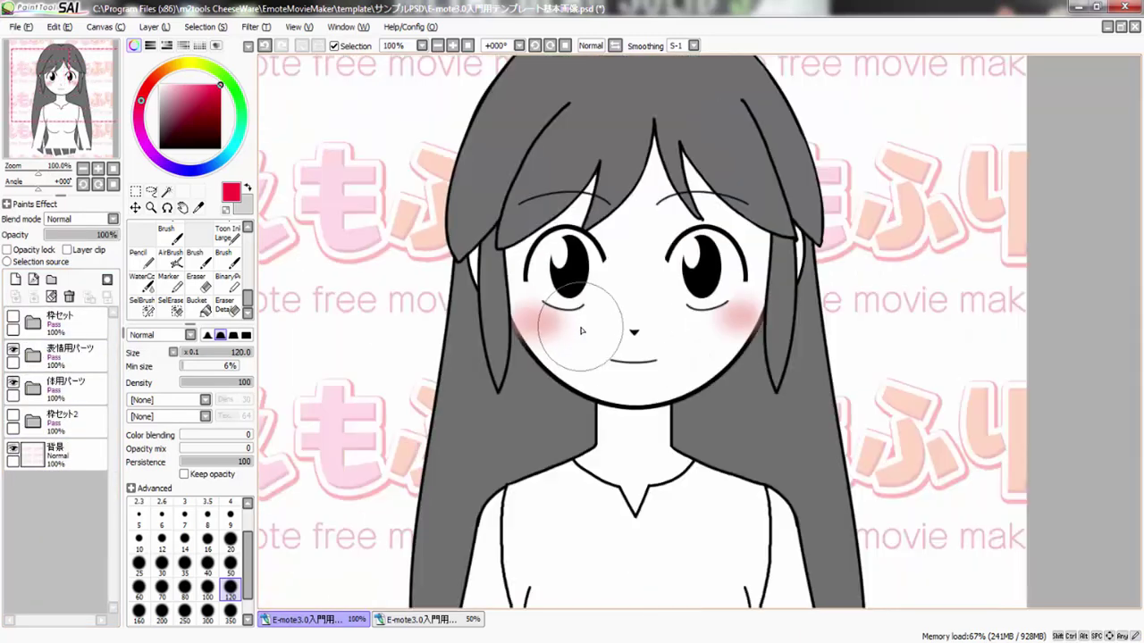
left_click(34, 323)
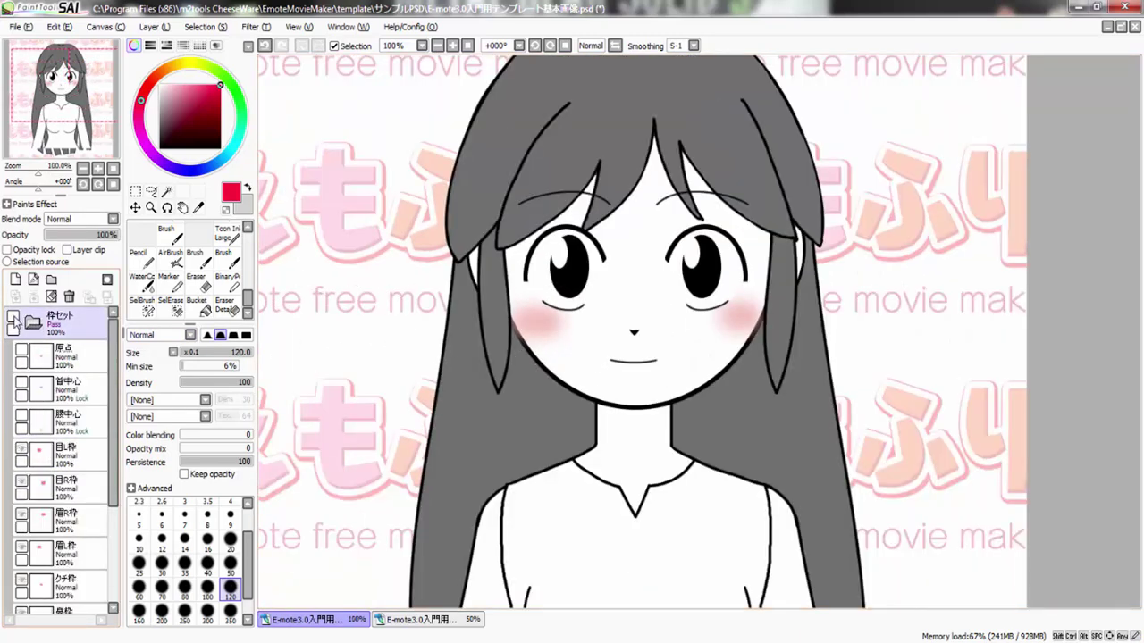
left_click(13, 318)
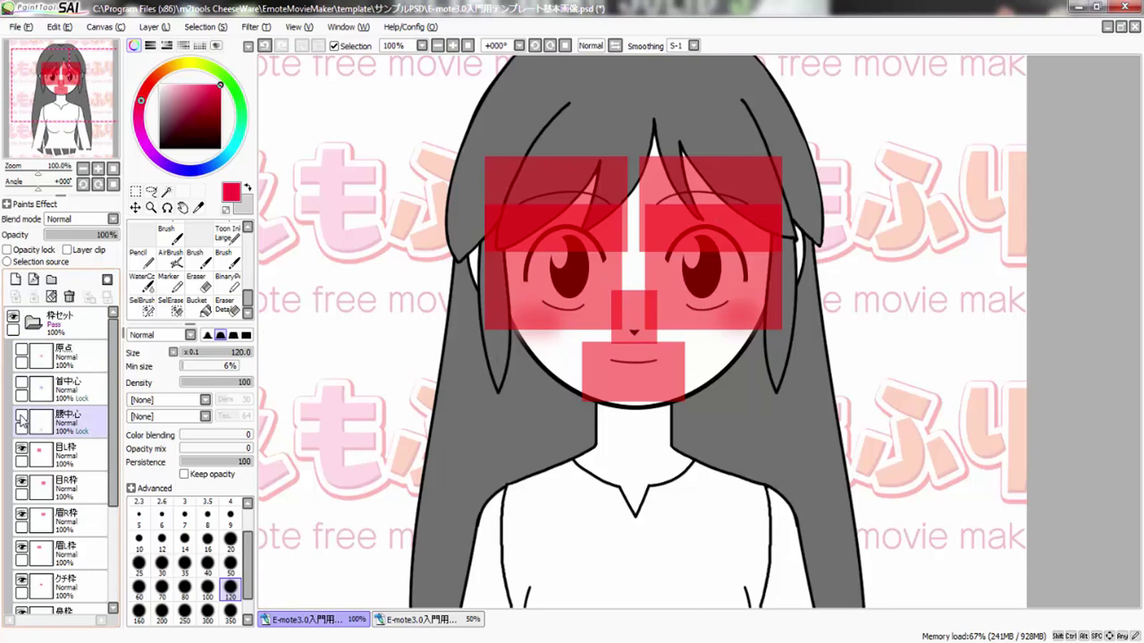
Turn the 原点 and 首中心 crosshairs on, then hide 原点, 首中心 and 腰中心 again
left_click(30, 384)
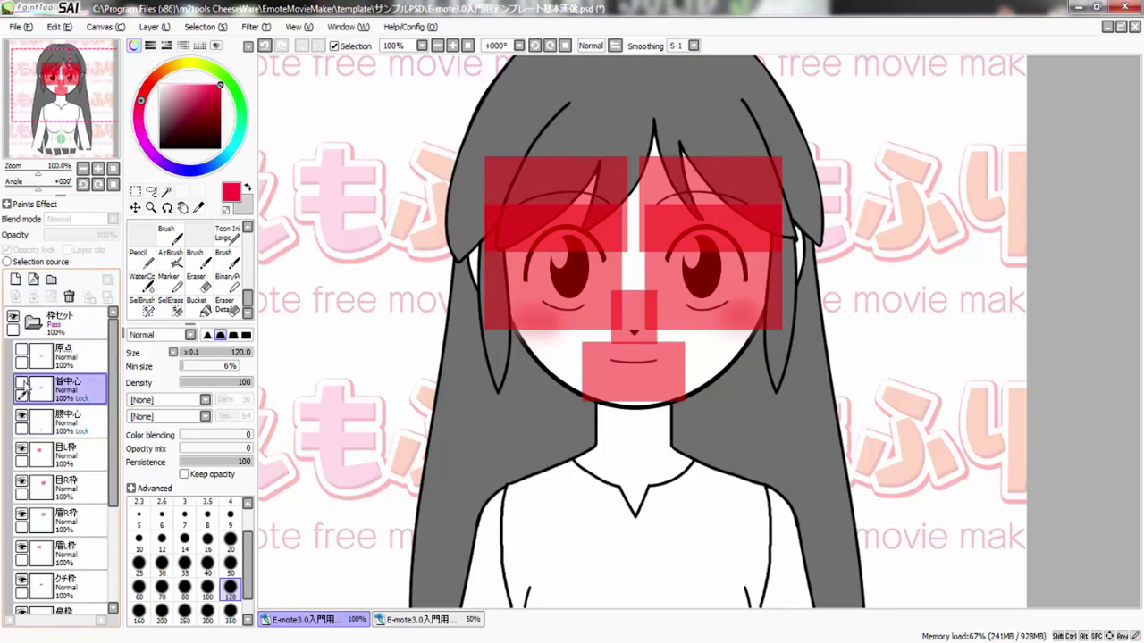
left_click(22, 356)
left_click(21, 421)
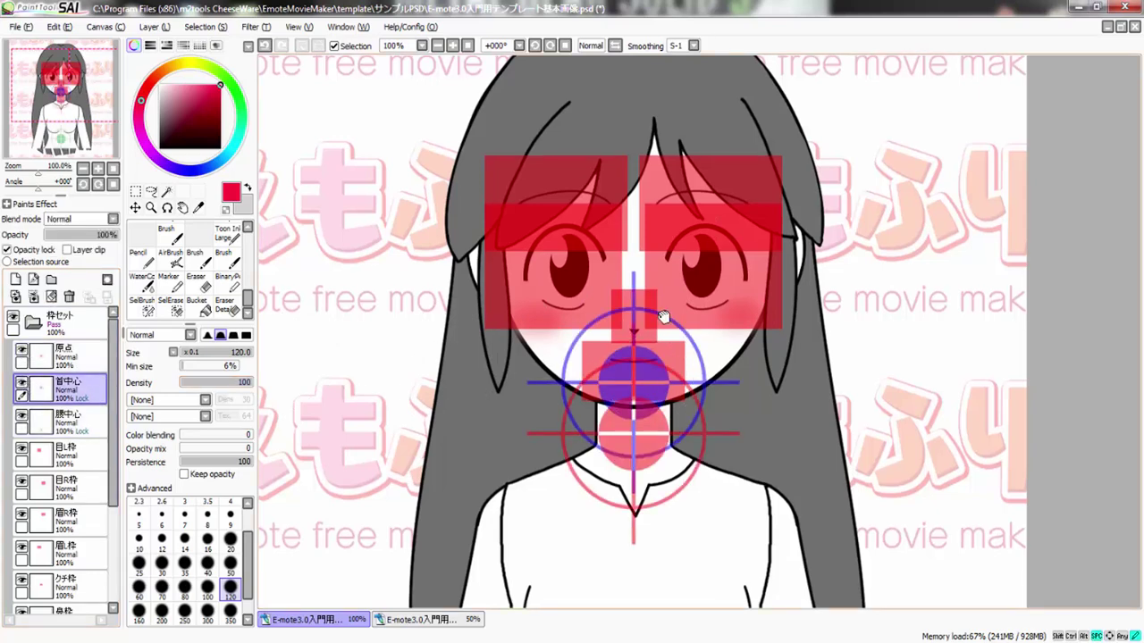
scroll(663, 316, "down", 3)
scroll(635, 510, "up", 1)
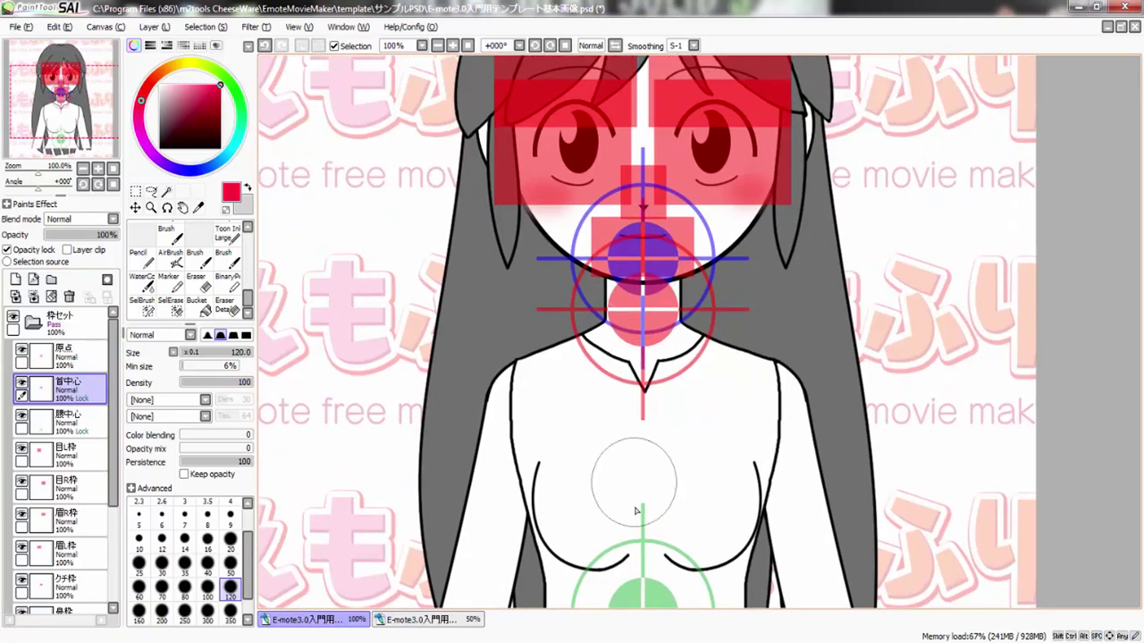
left_click(22, 356)
left_click(21, 389)
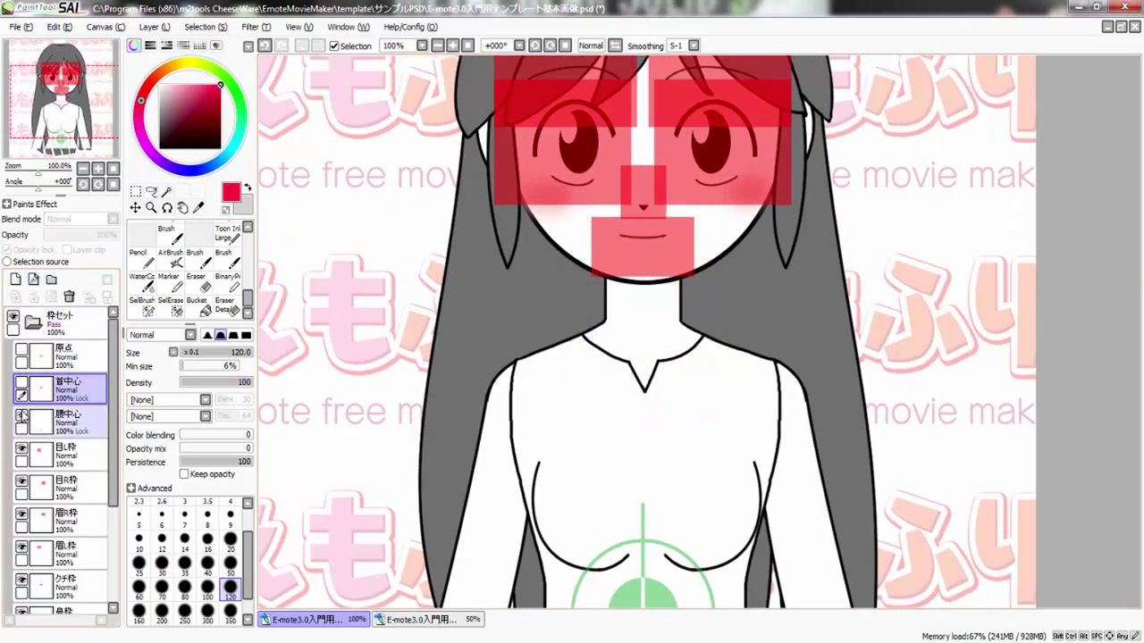
left_click(21, 416)
scroll(59, 429, "down", 2)
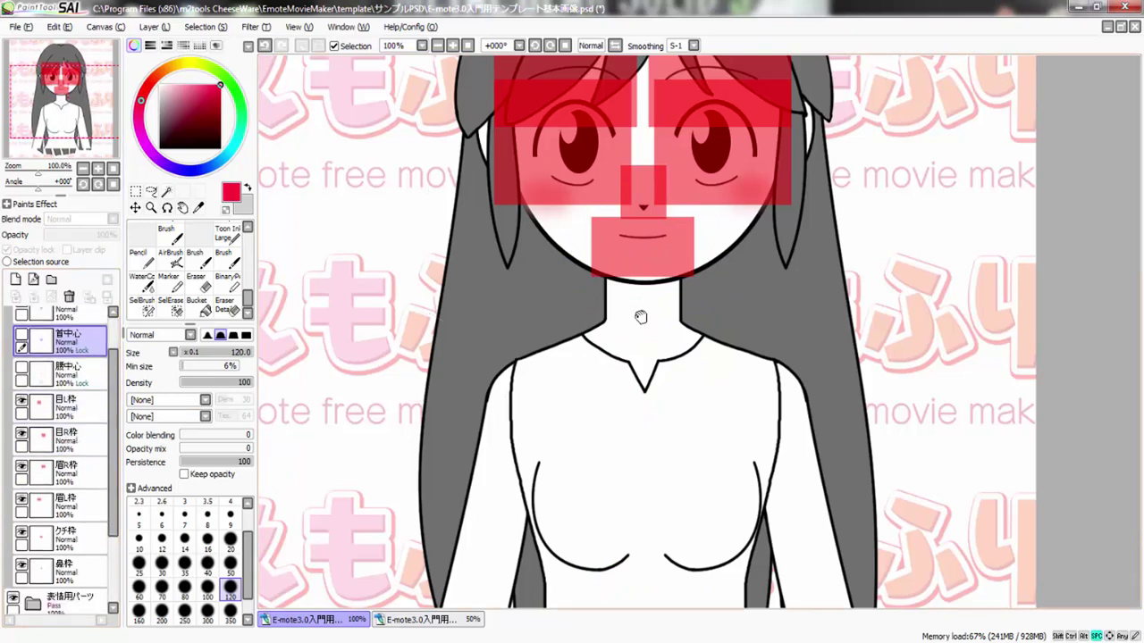
Zoom to 150% on the face and toggle the 目L枠 left-eye frame repeatedly
left_click_drag(640, 316, 591, 451)
scroll(592, 451, "up", 1)
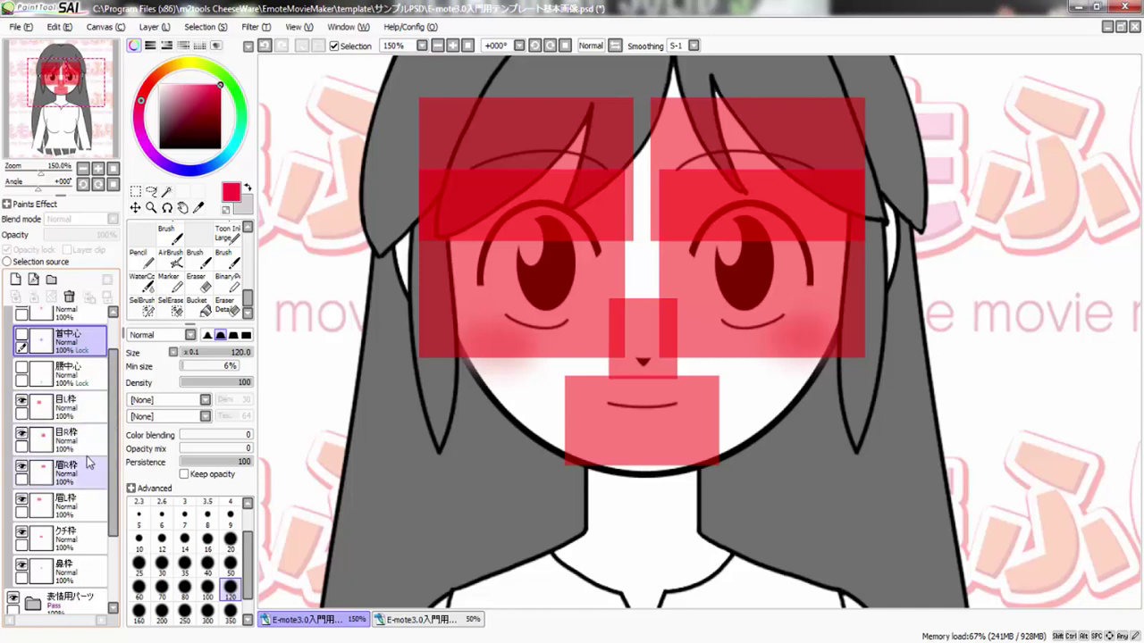
left_click(68, 406)
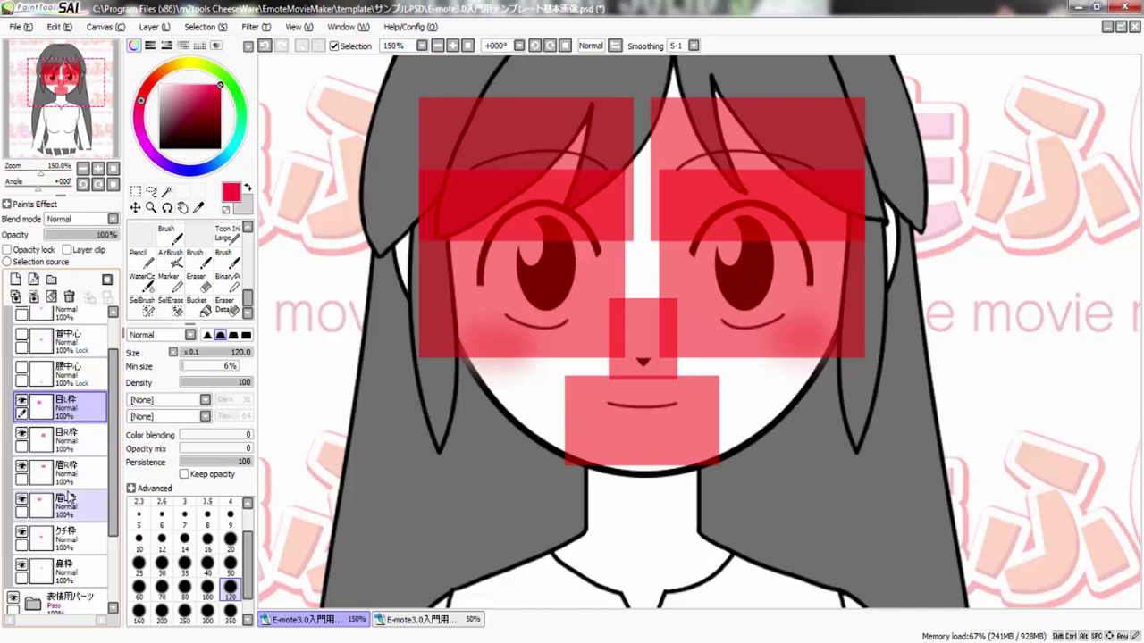
left_click(22, 402)
left_click(22, 402)
left_click(22, 402)
left_click(22, 402)
left_click(21, 402)
left_click(21, 402)
left_click(21, 402)
left_click(22, 402)
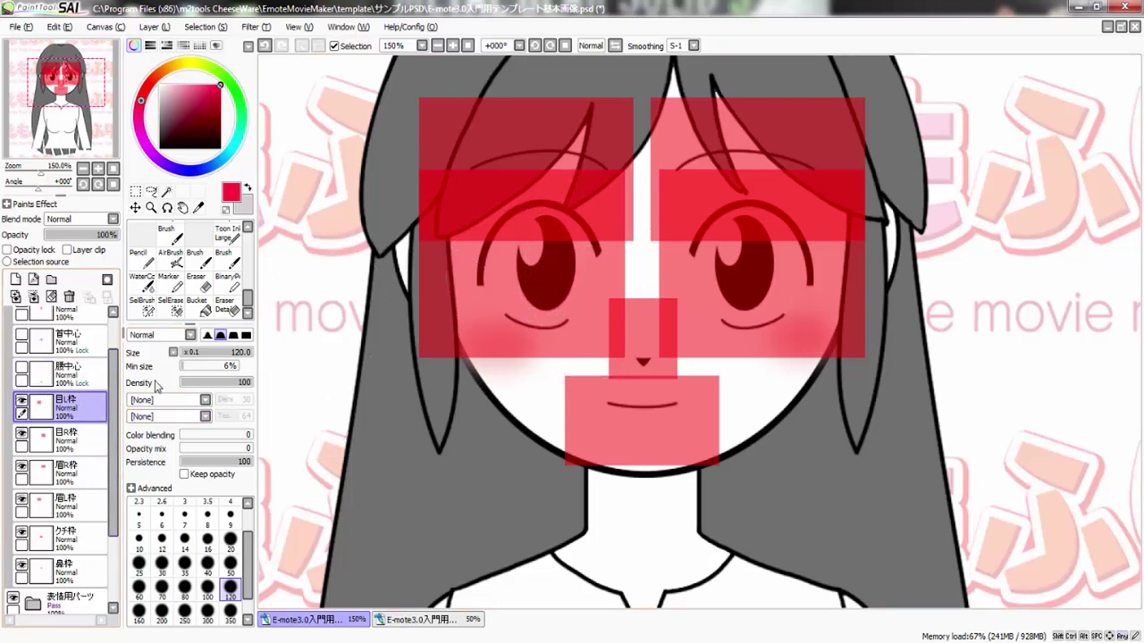
left_click(22, 402)
left_click(21, 402)
left_click(21, 402)
left_click(21, 402)
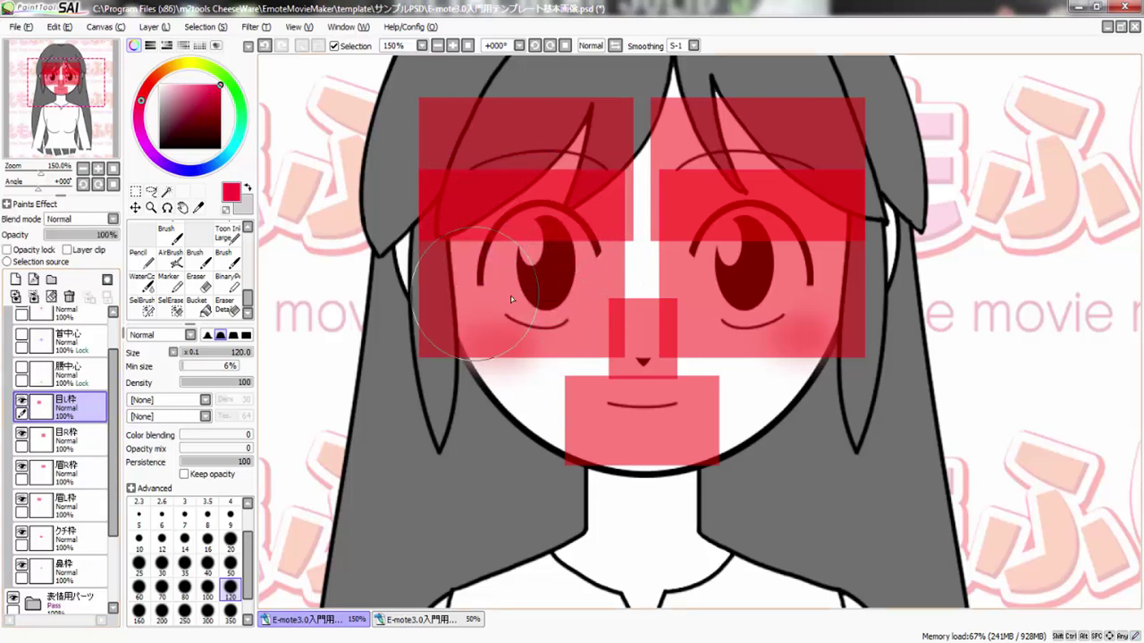
Toggle the 目R枠, 眉L枠, クチ枠 and 鼻枠 frame boxes off and on
left_click(22, 436)
left_click(22, 436)
left_click(21, 435)
left_click(21, 435)
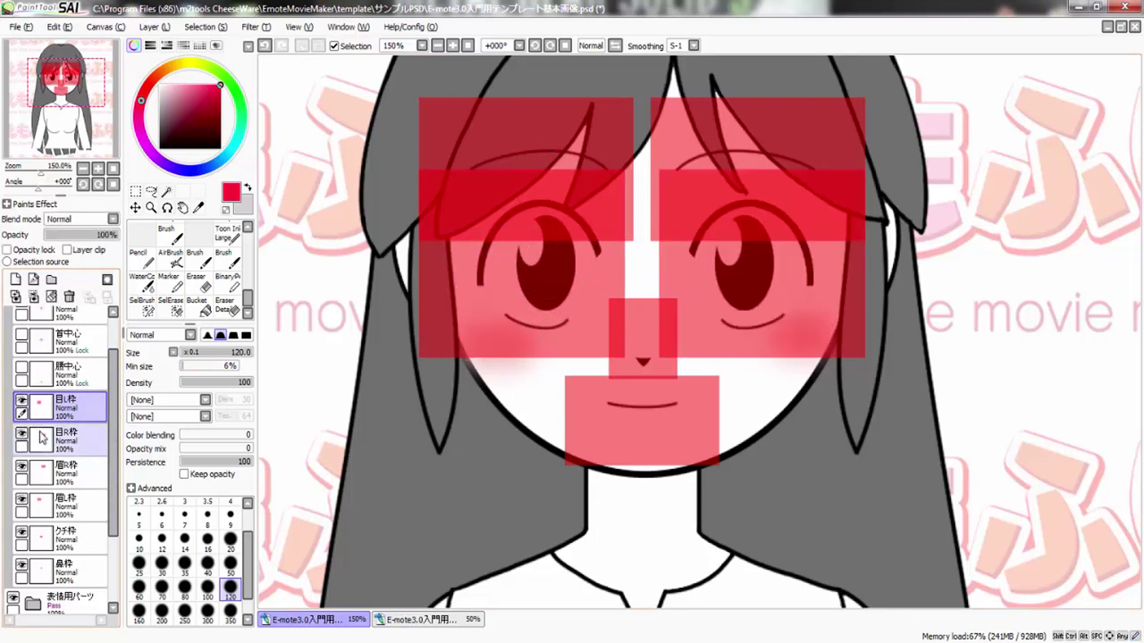
left_click(22, 500)
left_click(22, 500)
left_click(21, 501)
left_click(21, 500)
left_click(21, 534)
left_click(21, 533)
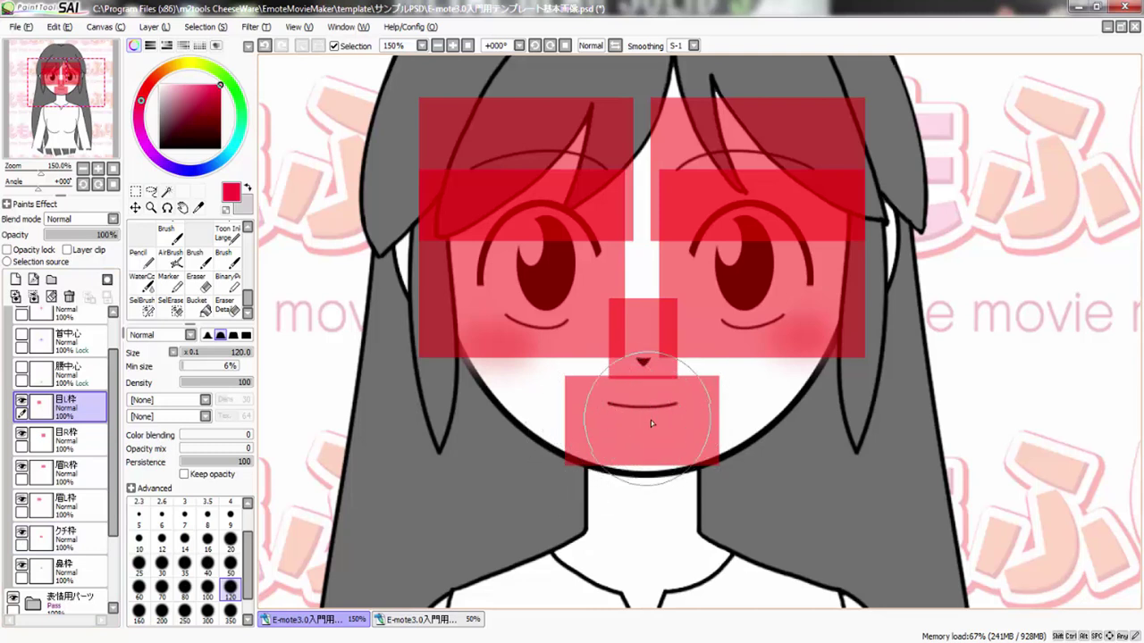
left_click(21, 534)
left_click(22, 534)
left_click(21, 534)
left_click(22, 534)
left_click(21, 566)
left_click(21, 566)
left_click(21, 566)
left_click(21, 567)
Hide and collapse the 枠セット folder
scroll(27, 536, "up", 3)
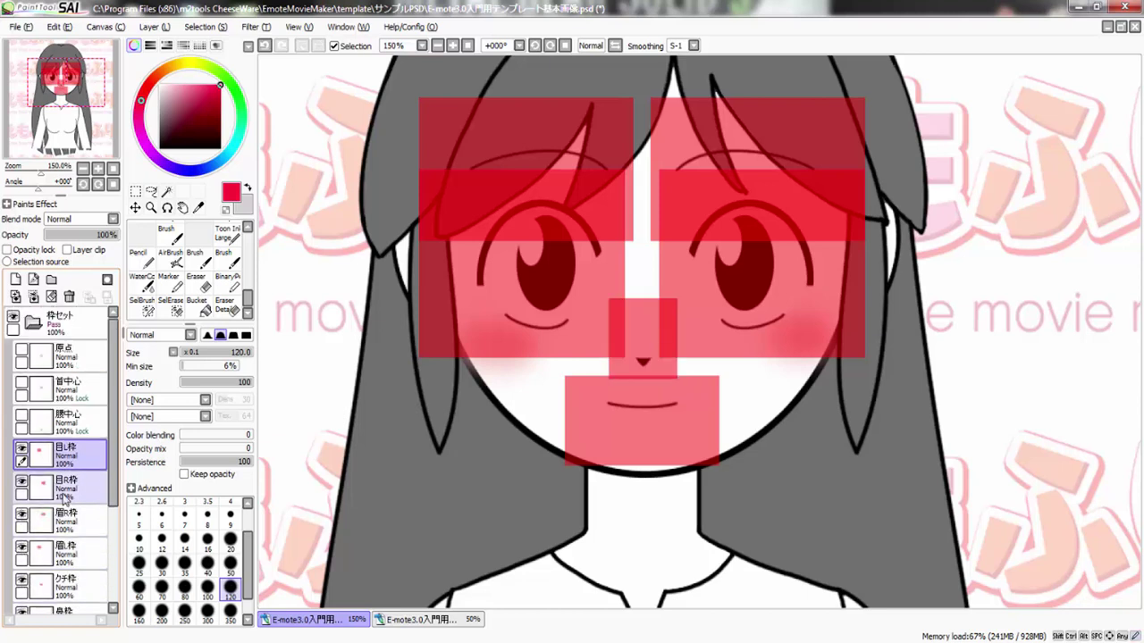
left_click(32, 323)
left_click(13, 317)
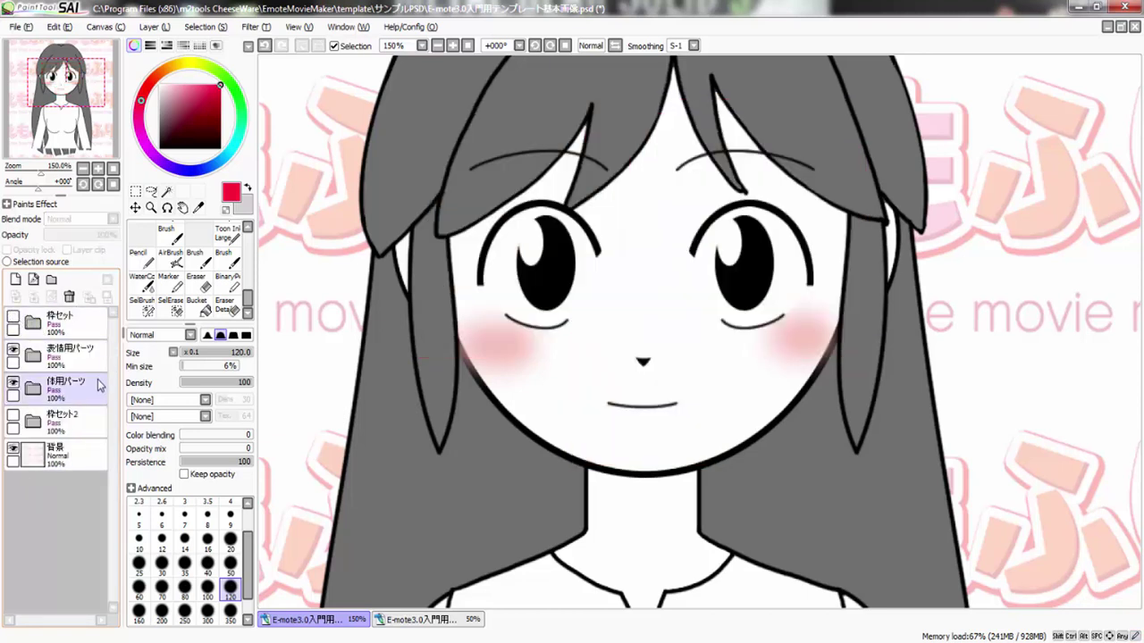
scroll(554, 322, "down", 1)
scroll(563, 318, "down", 1)
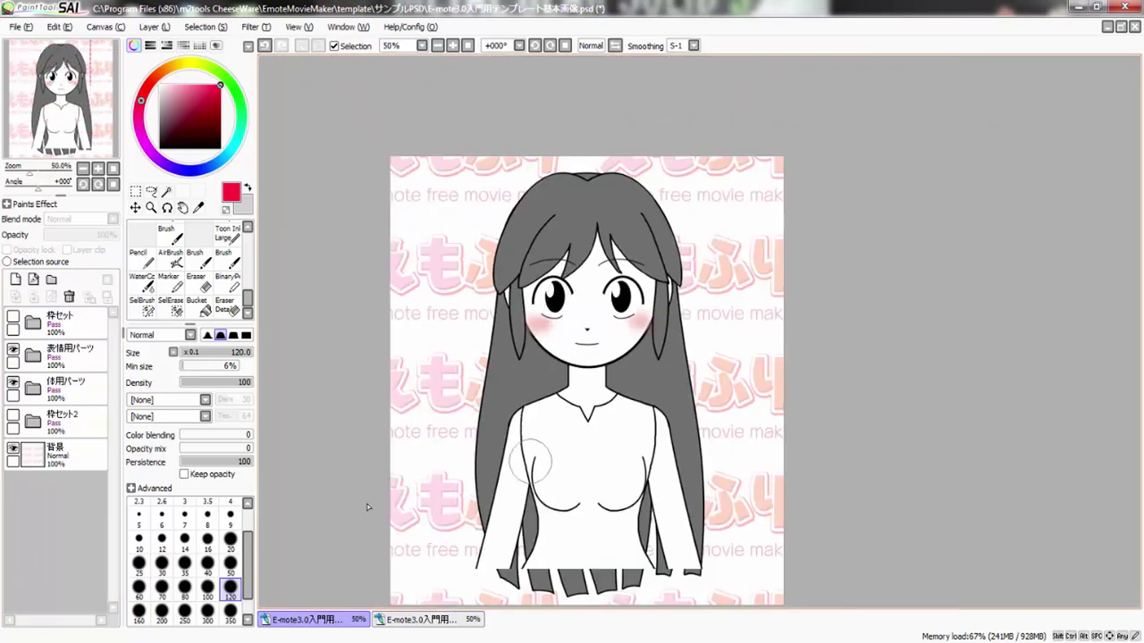
left_click(13, 416)
left_click(32, 420)
left_click(23, 454)
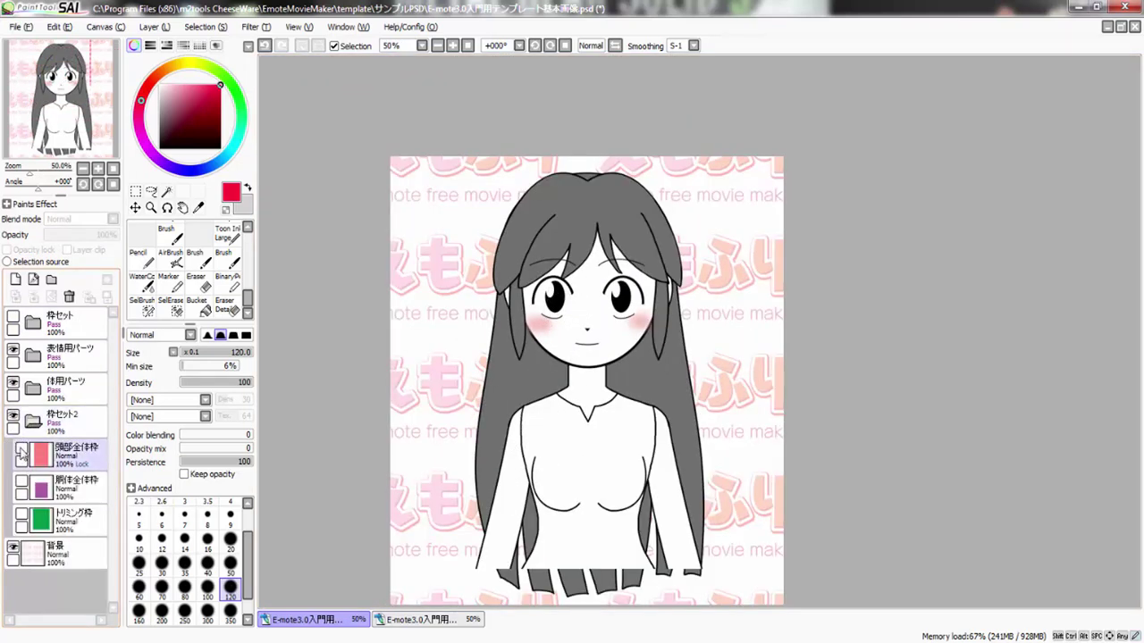
left_click(23, 452)
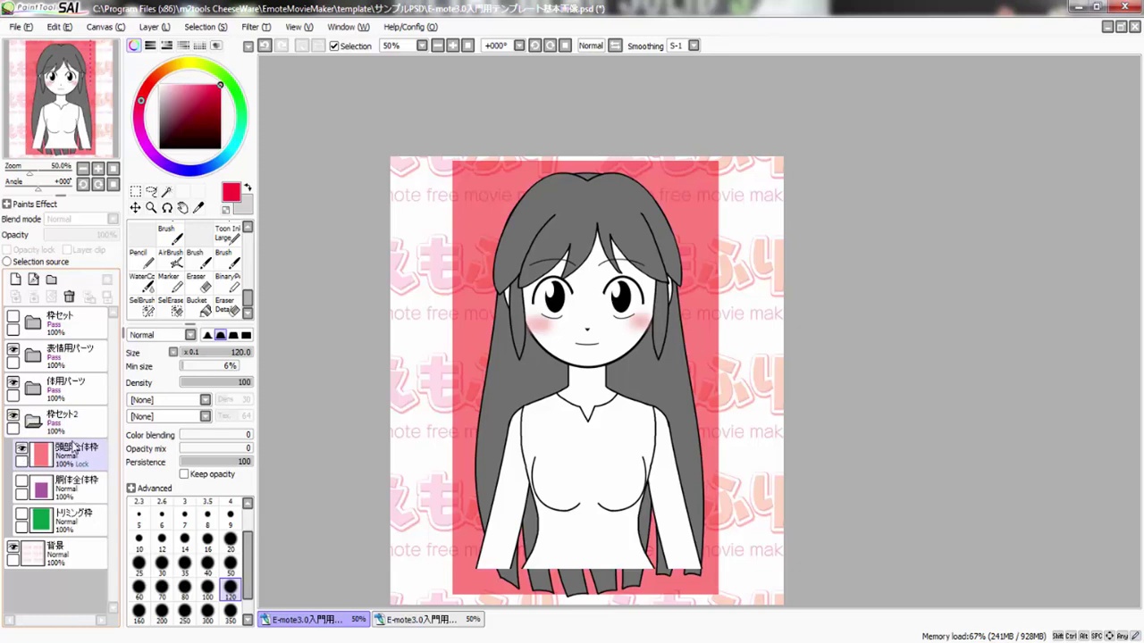
scroll(581, 393, "down", 1)
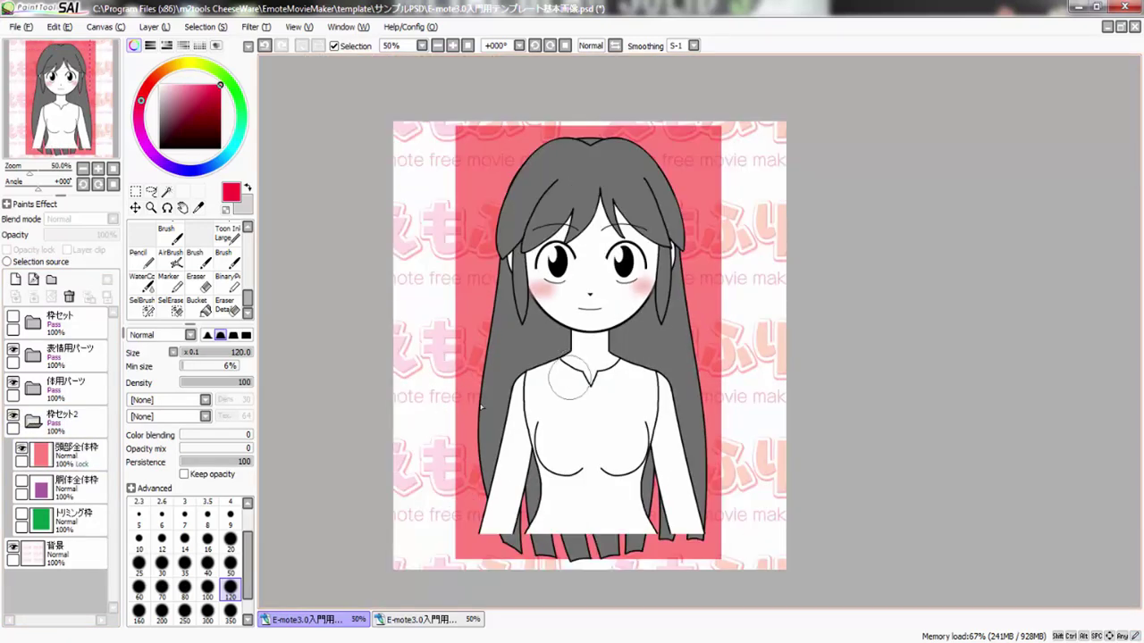
left_click(67, 468)
left_click(23, 450)
left_click(23, 482)
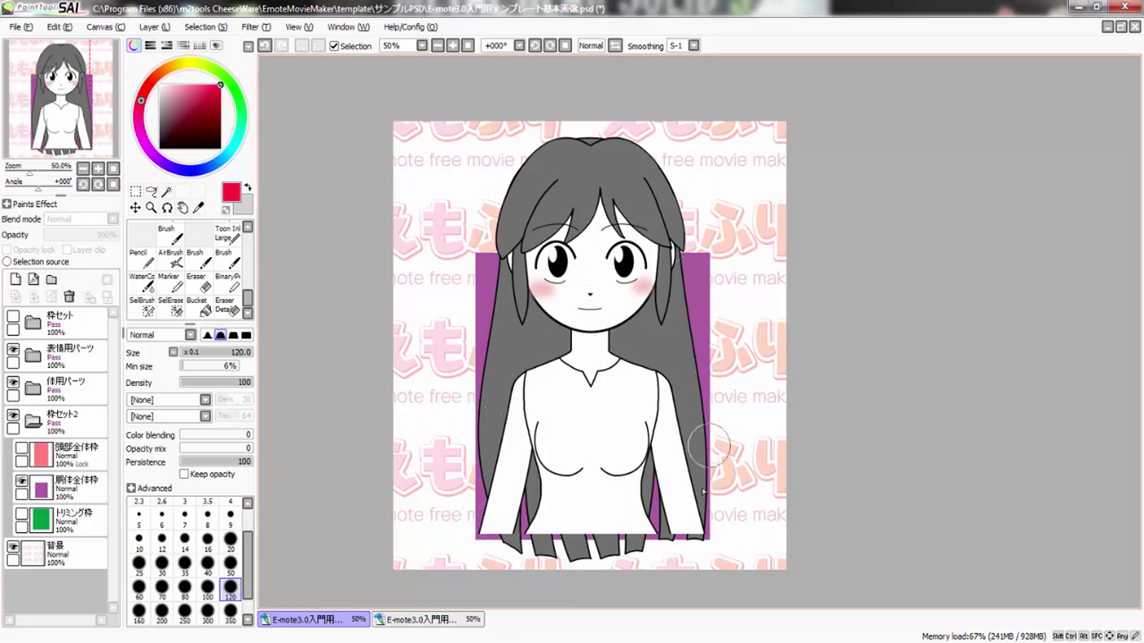
left_click(22, 482)
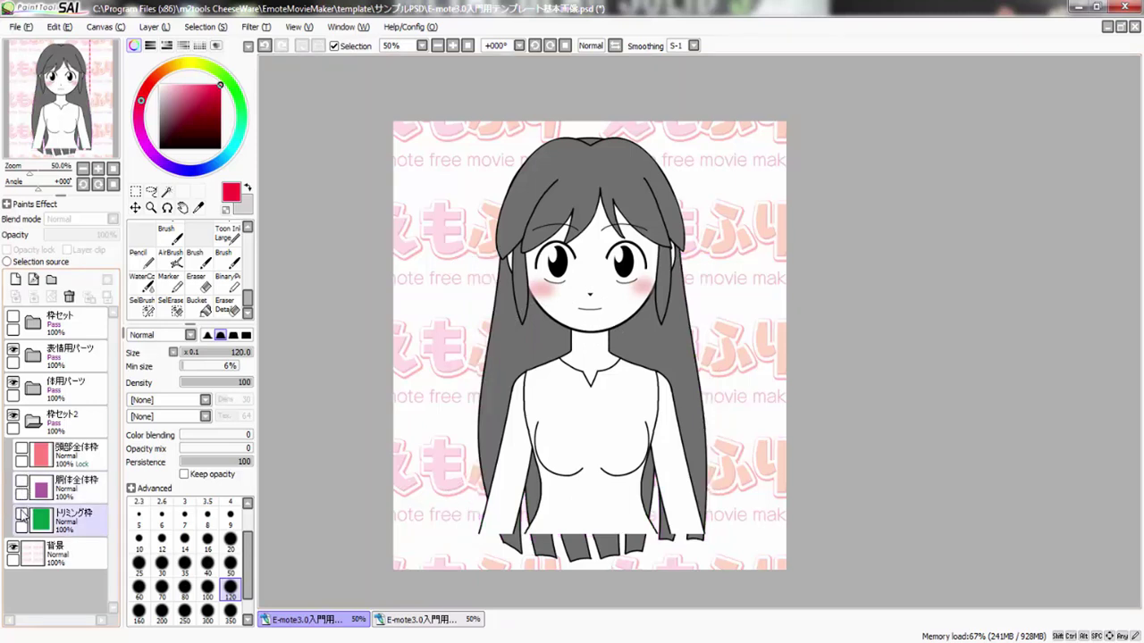
left_click(21, 515)
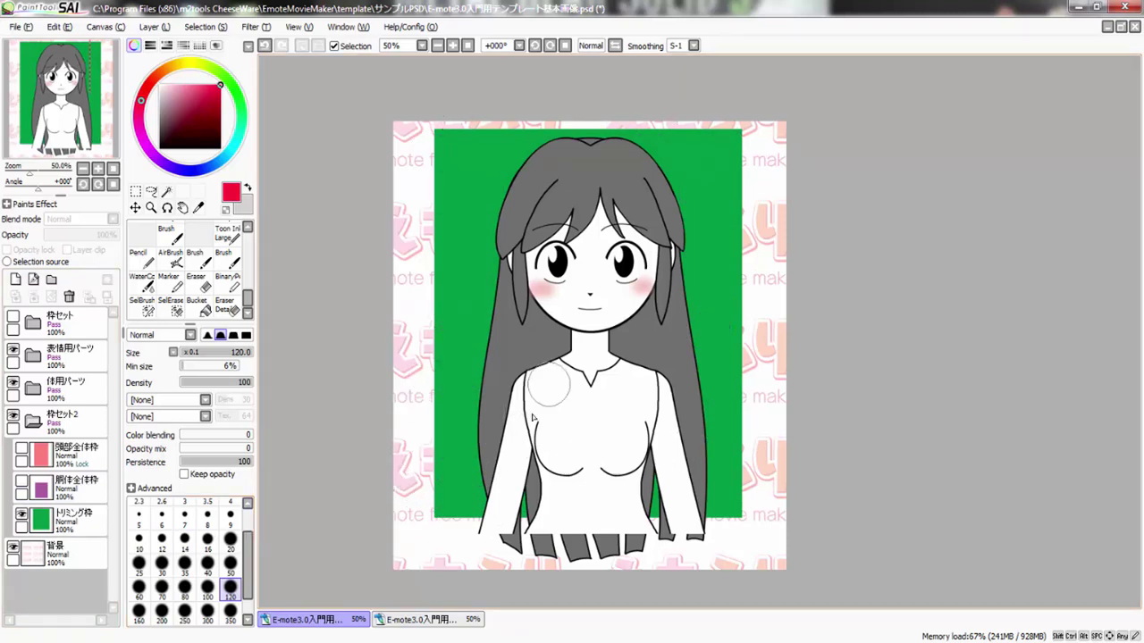
left_click(32, 420)
left_click(12, 417)
mouse_move(697, 402)
left_mouse_down()
mouse_move(729, 393)
mouse_move(754, 407)
left_mouse_up()
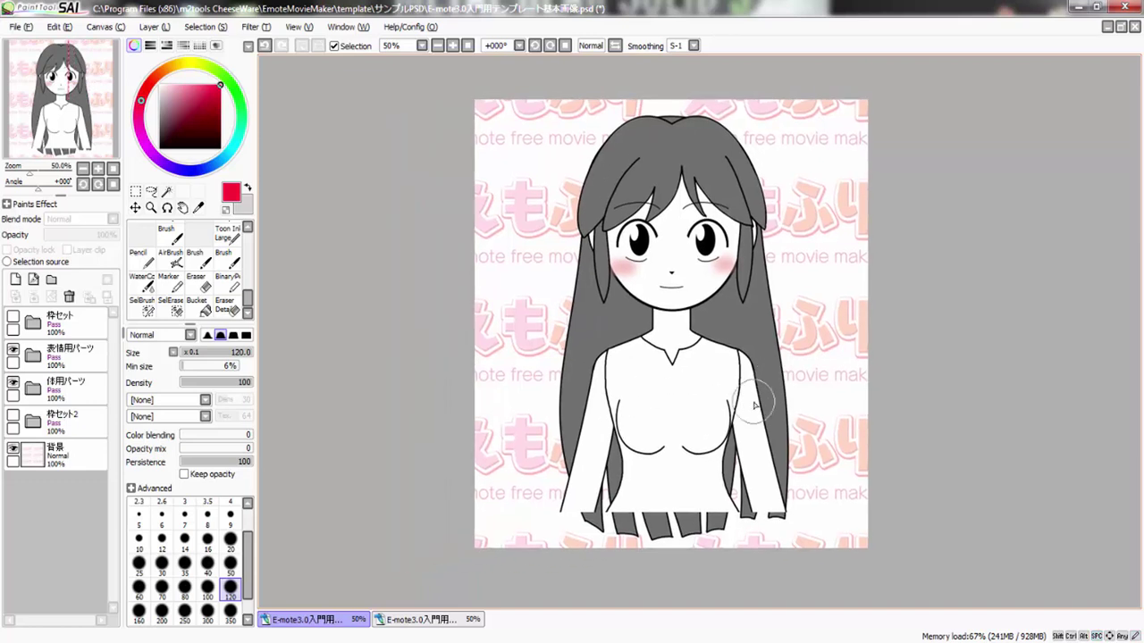
Switch to the orange-haired character document and toggle its pupils layer
left_click(418, 620)
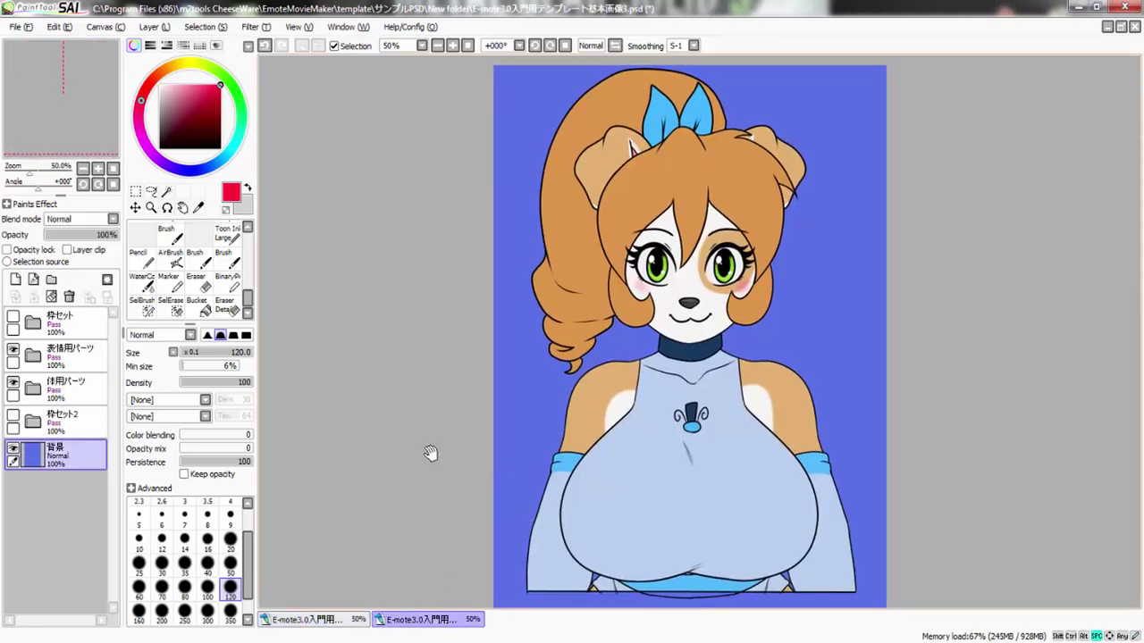
left_click_drag(430, 453, 424, 458)
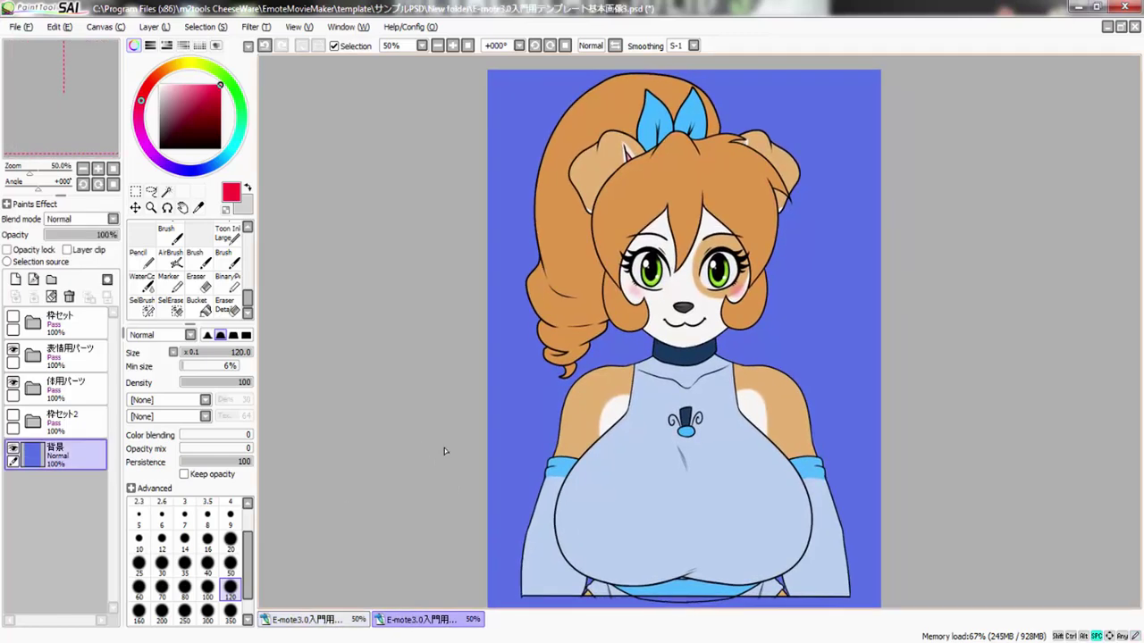
left_click(32, 356)
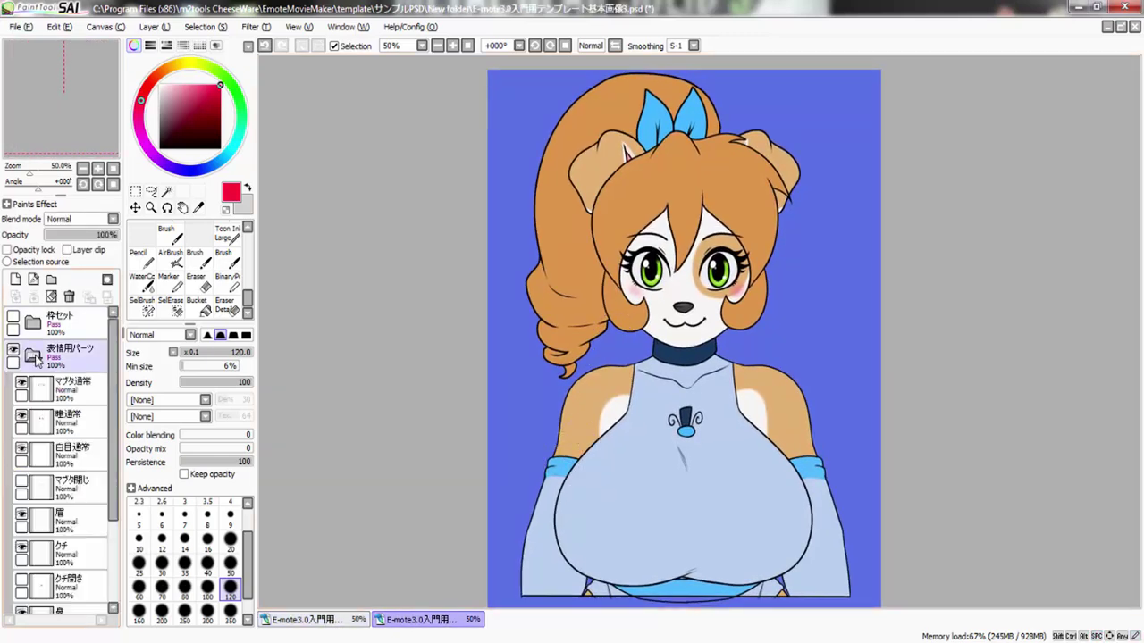
left_click(22, 420)
left_click(20, 416)
left_click(20, 416)
left_click(21, 416)
left_click(21, 415)
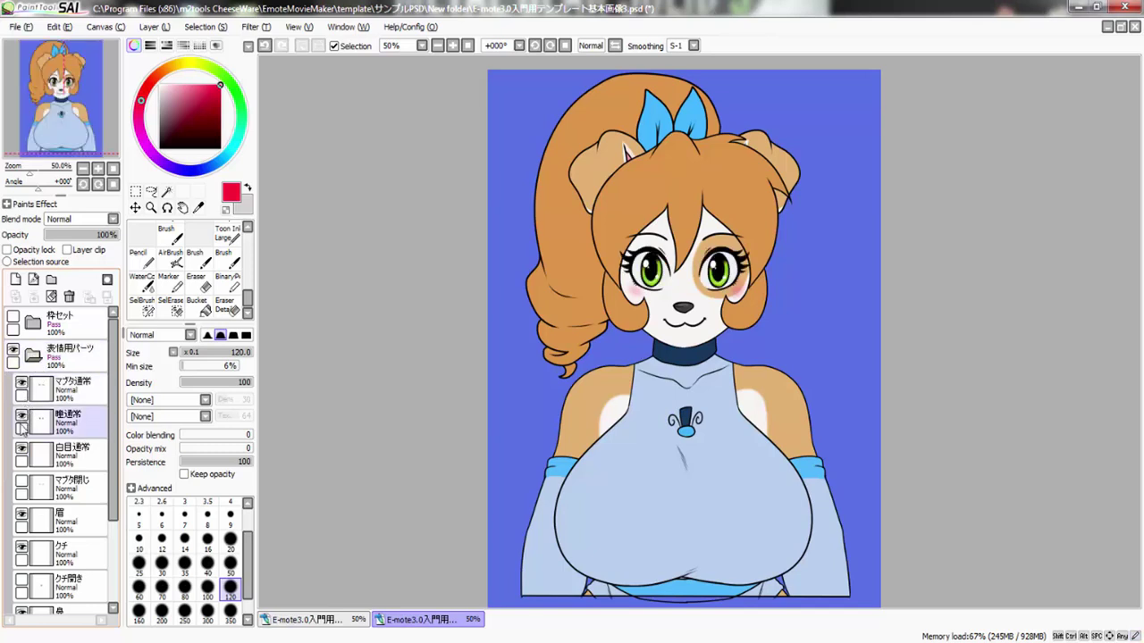
Preview the マブタ閉じ closed eyes by swapping eye layers, then restore the open eyes
left_click(24, 450)
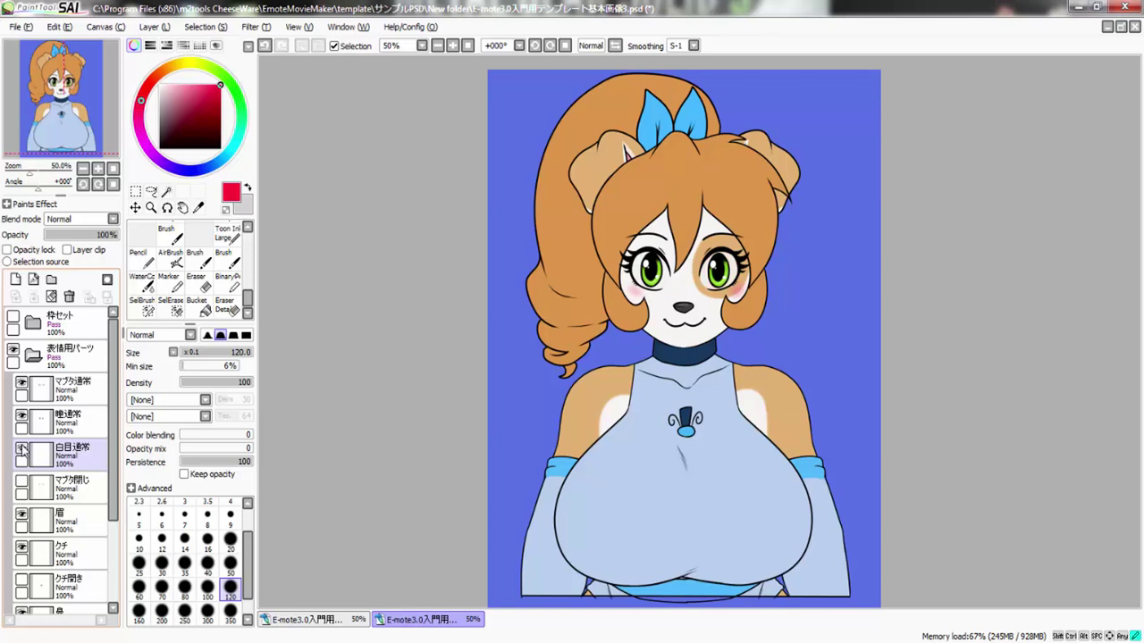
left_click(24, 484)
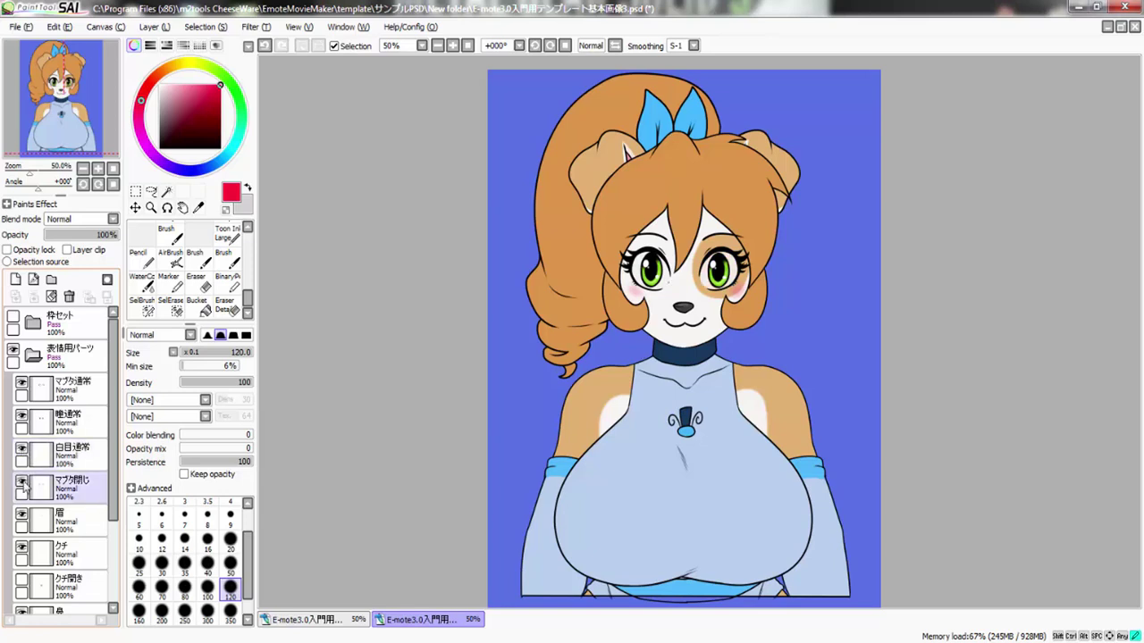
left_click(20, 449)
left_click(20, 449)
left_click(21, 416)
left_click(21, 388)
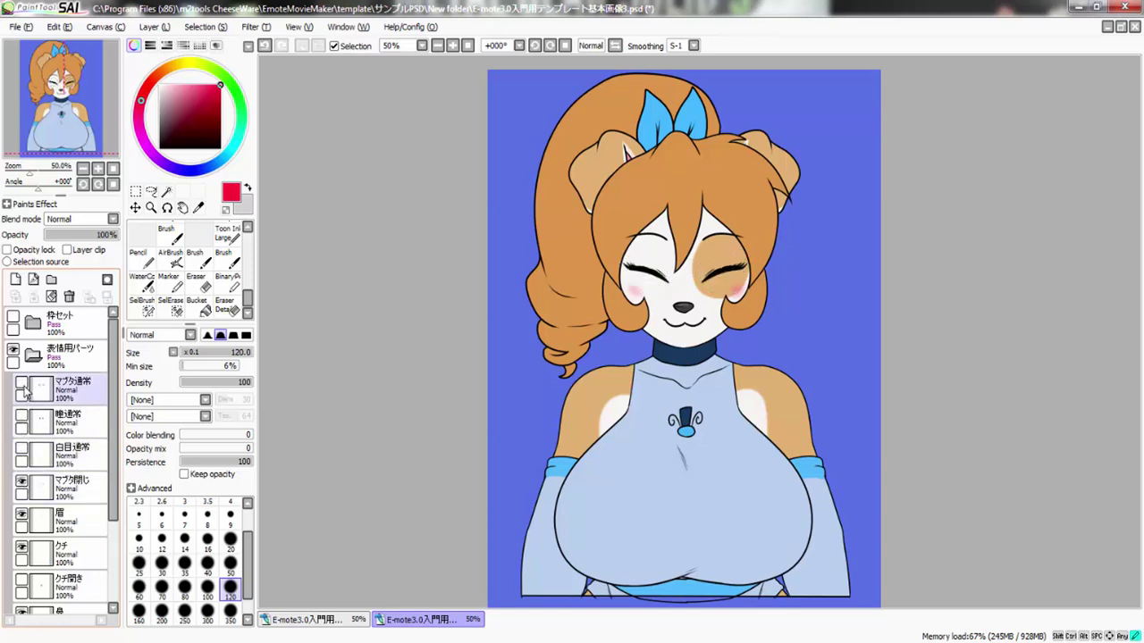
left_click(26, 490)
left_click(20, 484)
left_click(21, 449)
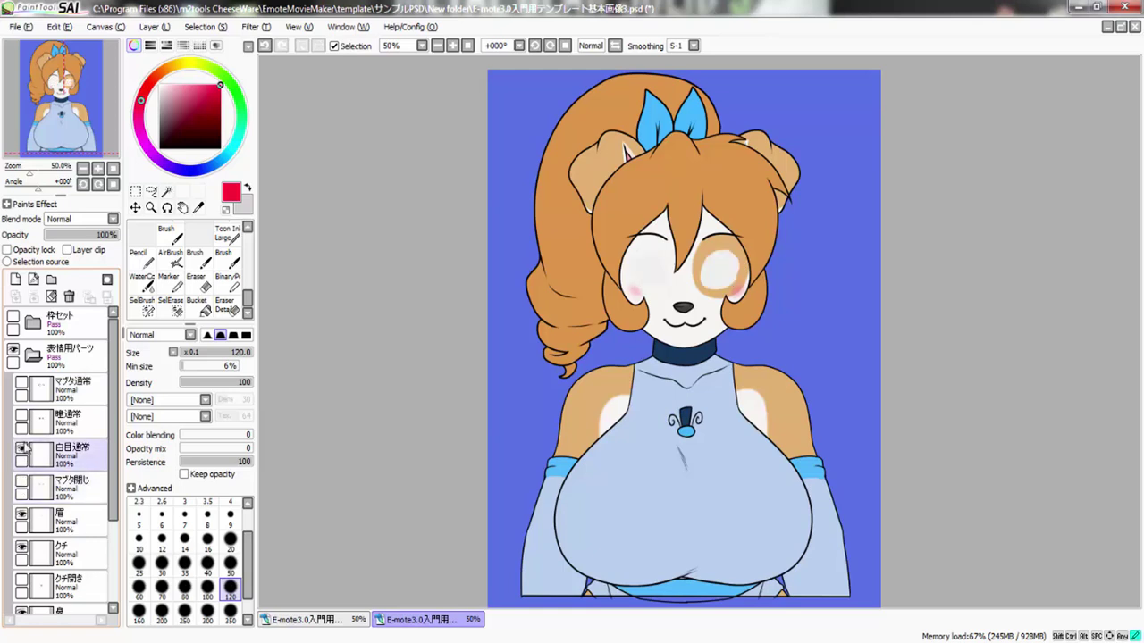
left_click(26, 420)
left_click(21, 388)
left_click(20, 416)
Swap the normal smiling mouth for the open-mouth drawing
scroll(22, 438, "down", 2)
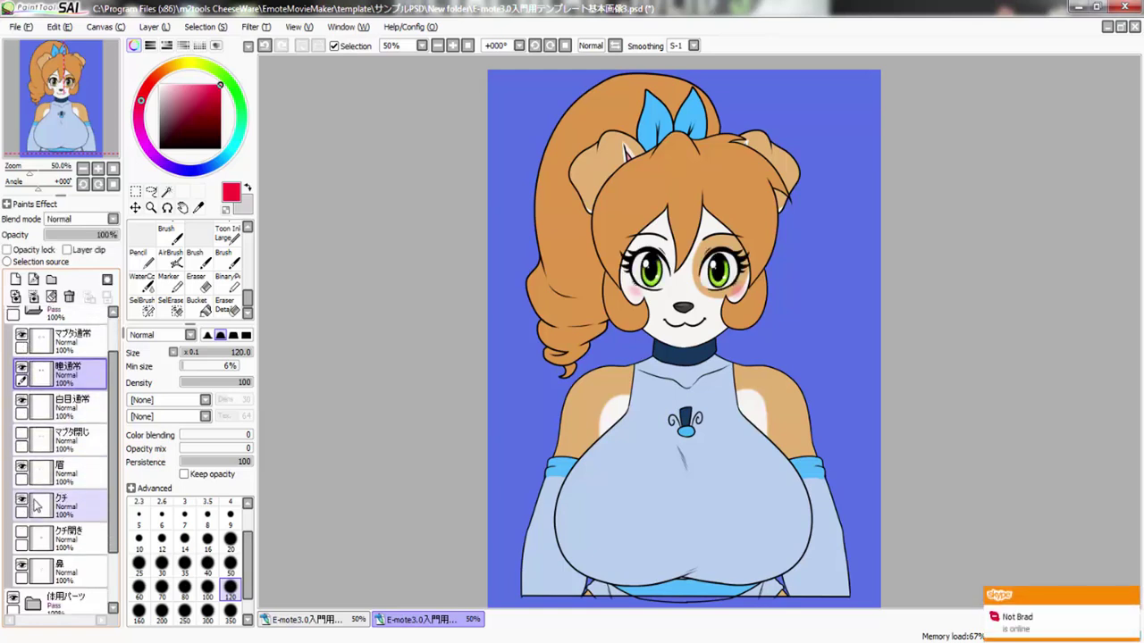
left_click(21, 475)
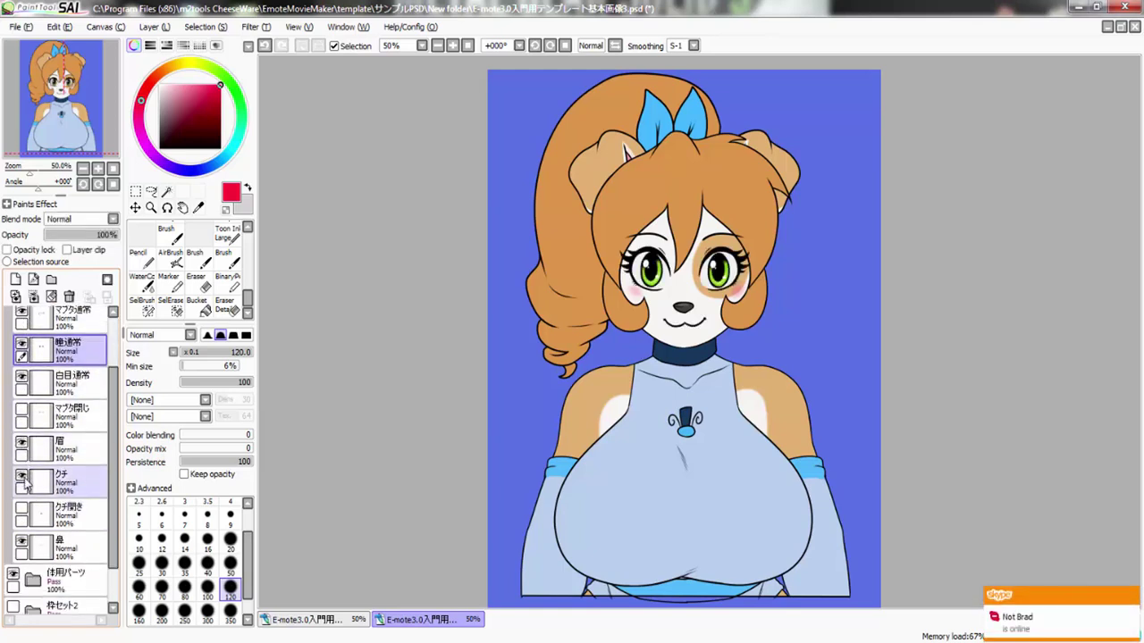
left_click(22, 510)
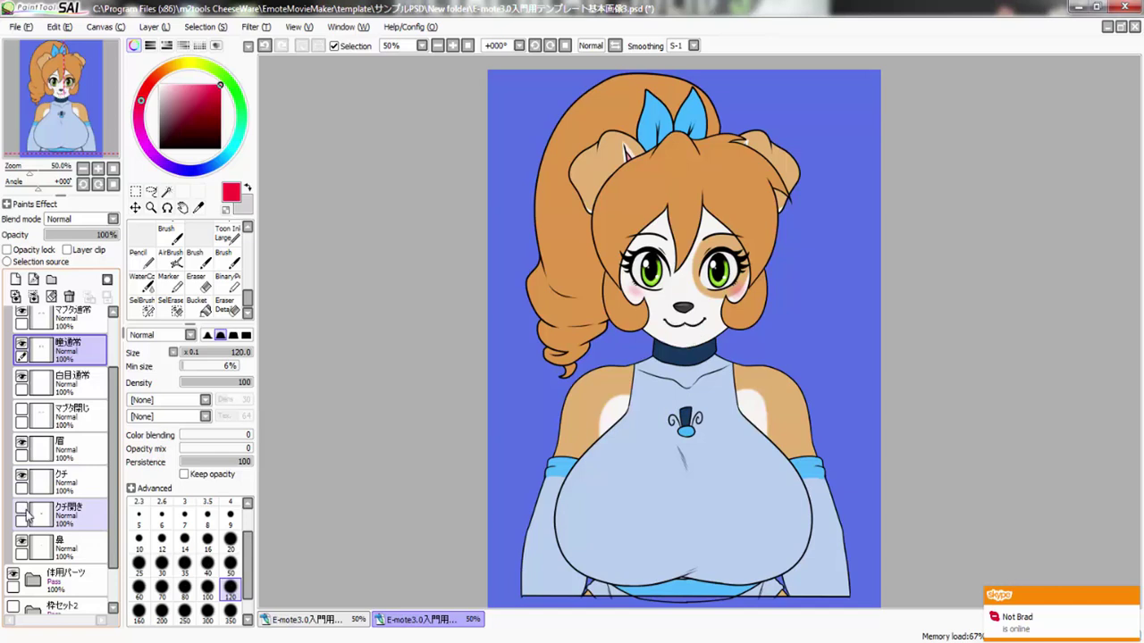
Collapse 表情用パーツ, expand 体用パーツ and toggle the 前髪 front bangs
scroll(70, 536, "up", 5)
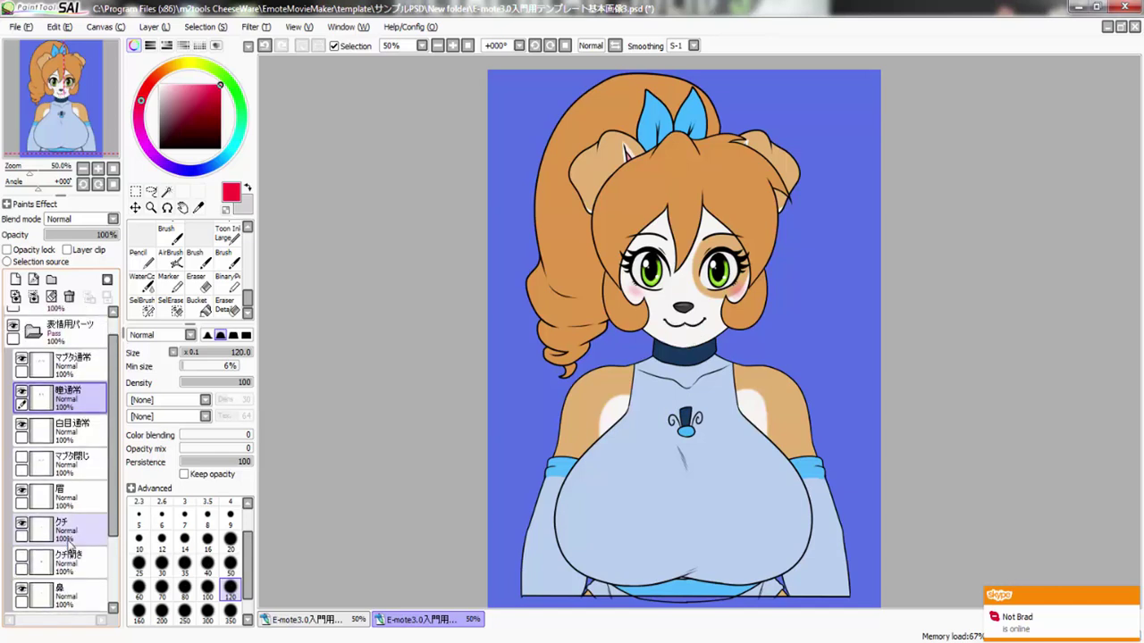
left_click(37, 359)
left_click(34, 389)
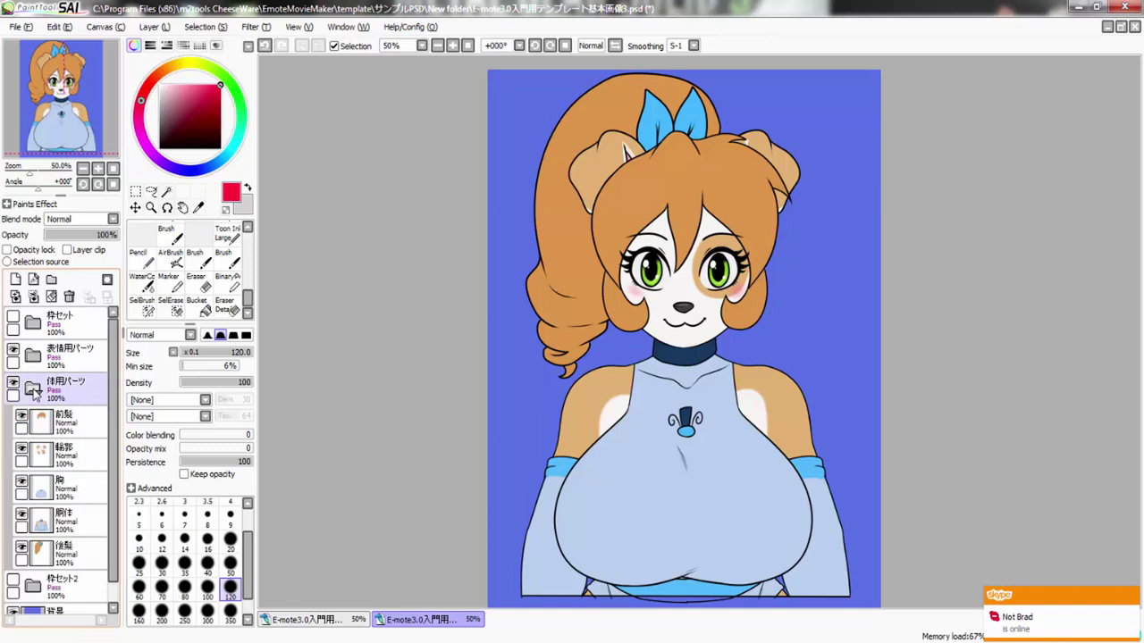
left_click(32, 424)
left_click(22, 416)
left_click(22, 416)
left_click(22, 416)
left_click(22, 416)
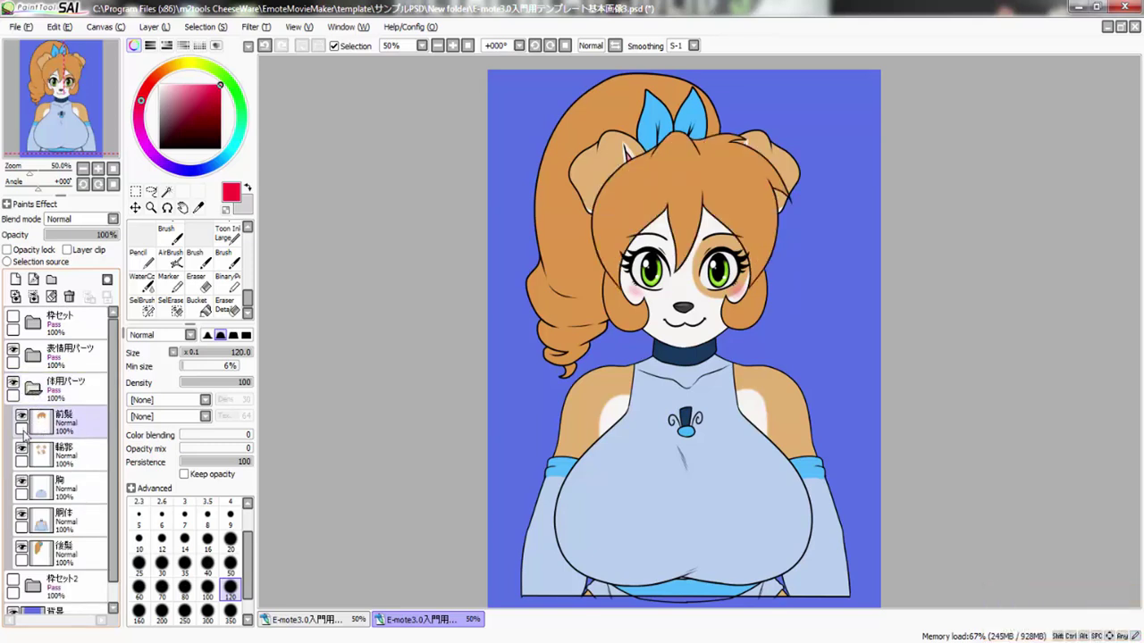
Toggle the 輪郭 face and 胸 chest layers off and on to preview them
left_click(32, 454)
left_click(22, 450)
left_click(21, 449)
left_click(32, 487)
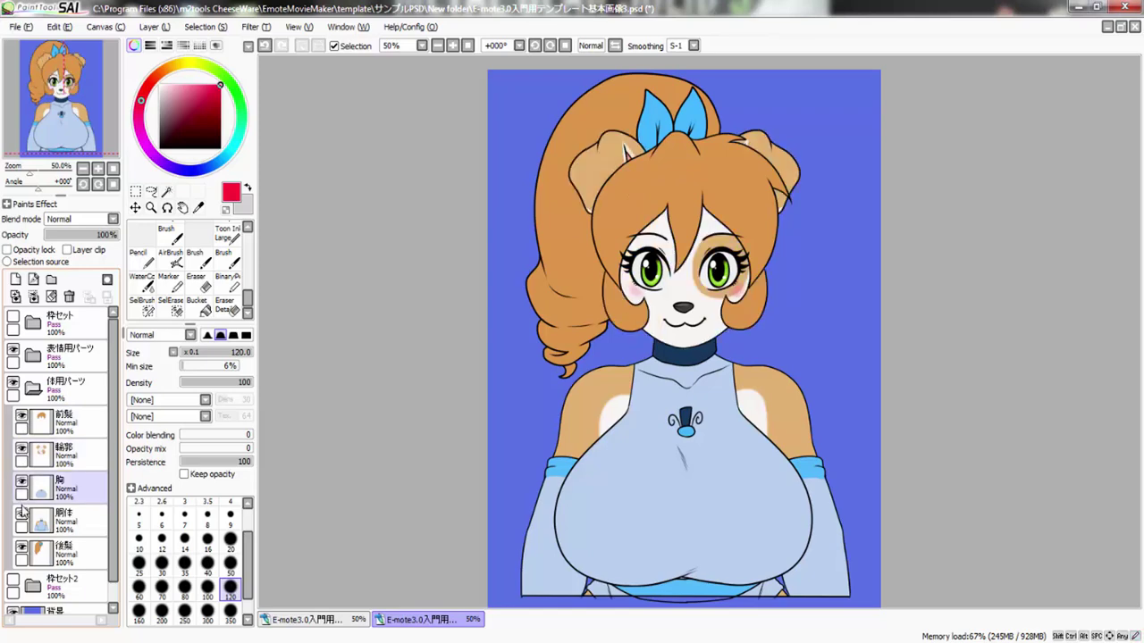
left_click(21, 481)
left_click(22, 481)
Collapse 体用パーツ, expand 枠セット and show its red face frames
left_click(32, 384)
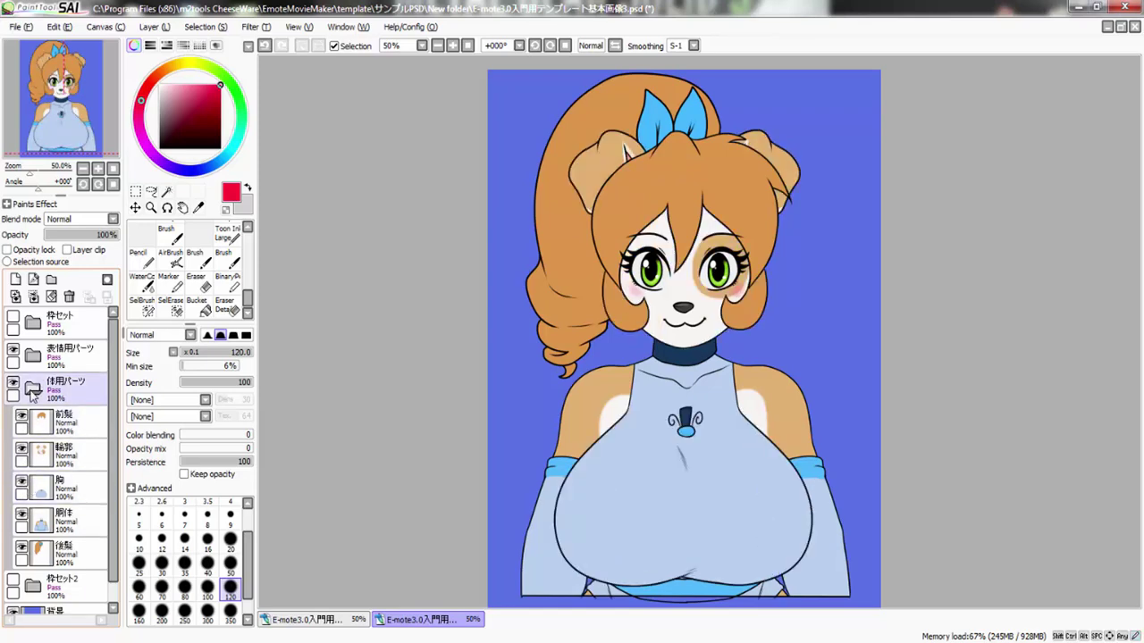
left_click(33, 393)
left_click(32, 321)
left_click(13, 318)
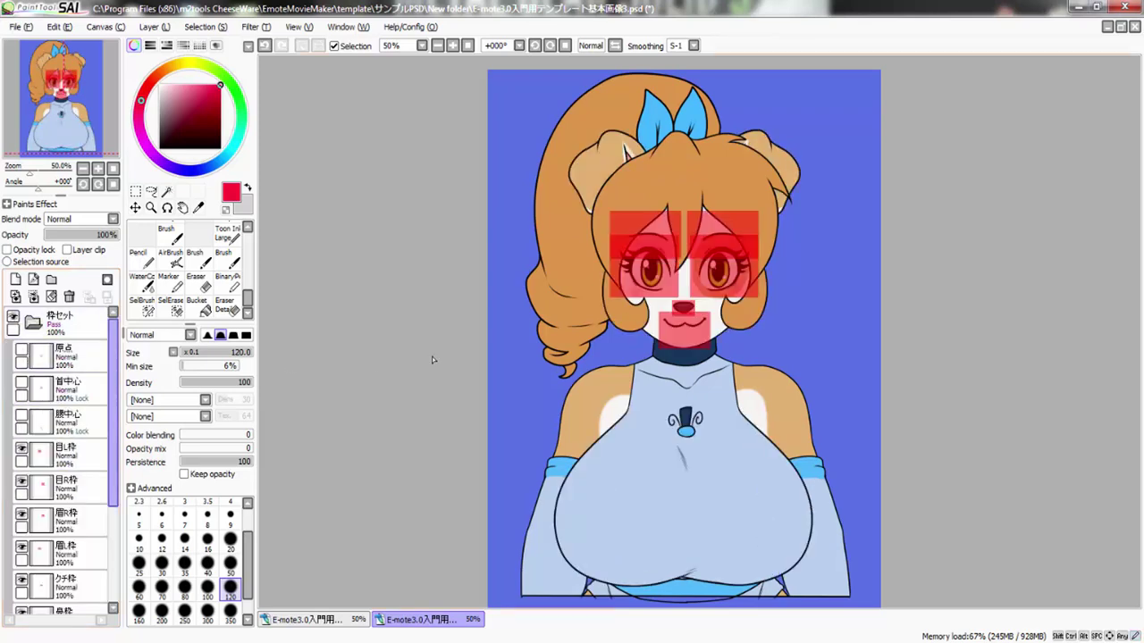
Check the 眉L枠, 鼻枠 and クチ枠 frame boxes, then zoom out to the whole character
scroll(587, 268, "up", 2)
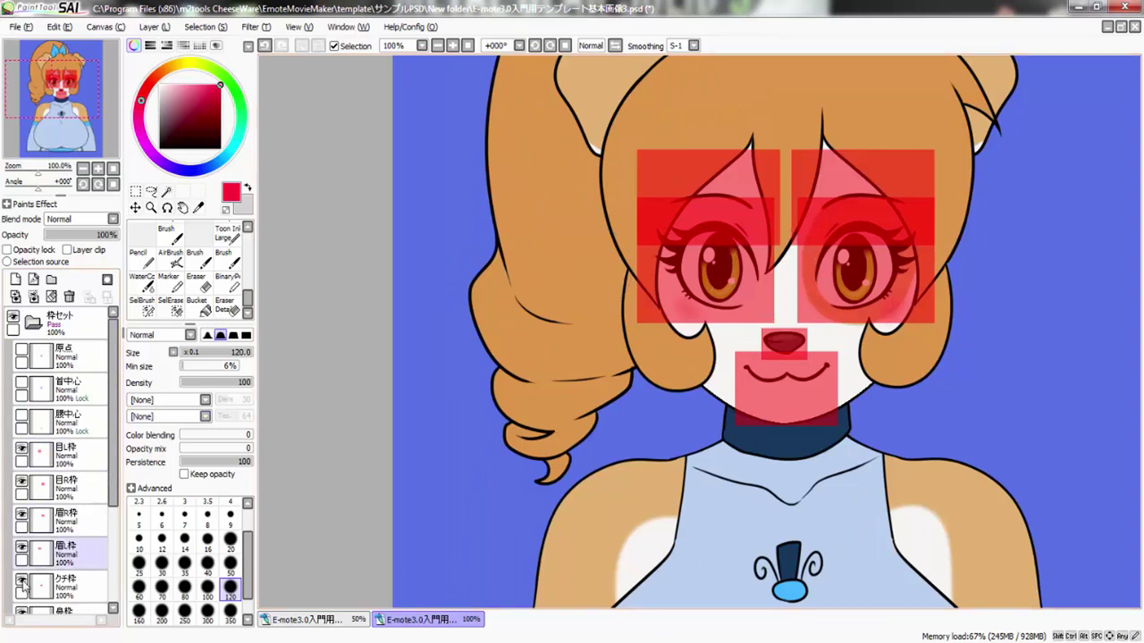
scroll(24, 585, "down", 2)
left_click(23, 476)
left_click(22, 476)
left_click(25, 548)
left_click(21, 541)
left_click(22, 541)
left_click(25, 515)
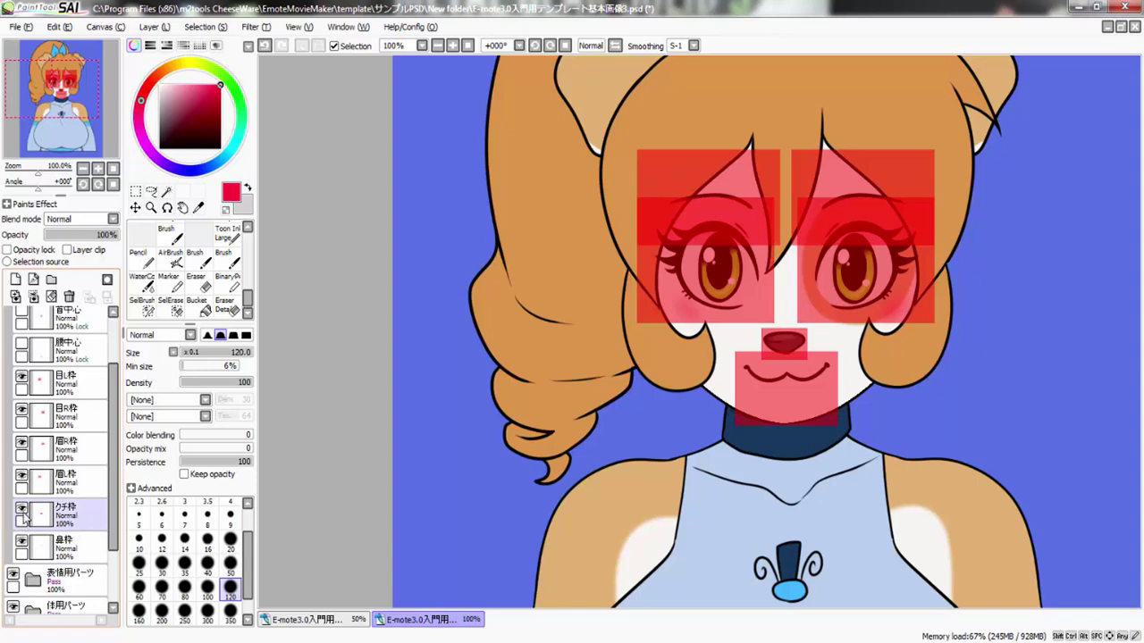
left_click(23, 509)
left_click(22, 510)
left_click(22, 509)
left_click(22, 510)
key("minus")
mouse_move(643, 321)
left_mouse_down()
mouse_move(643, 303)
mouse_move(638, 347)
left_mouse_up()
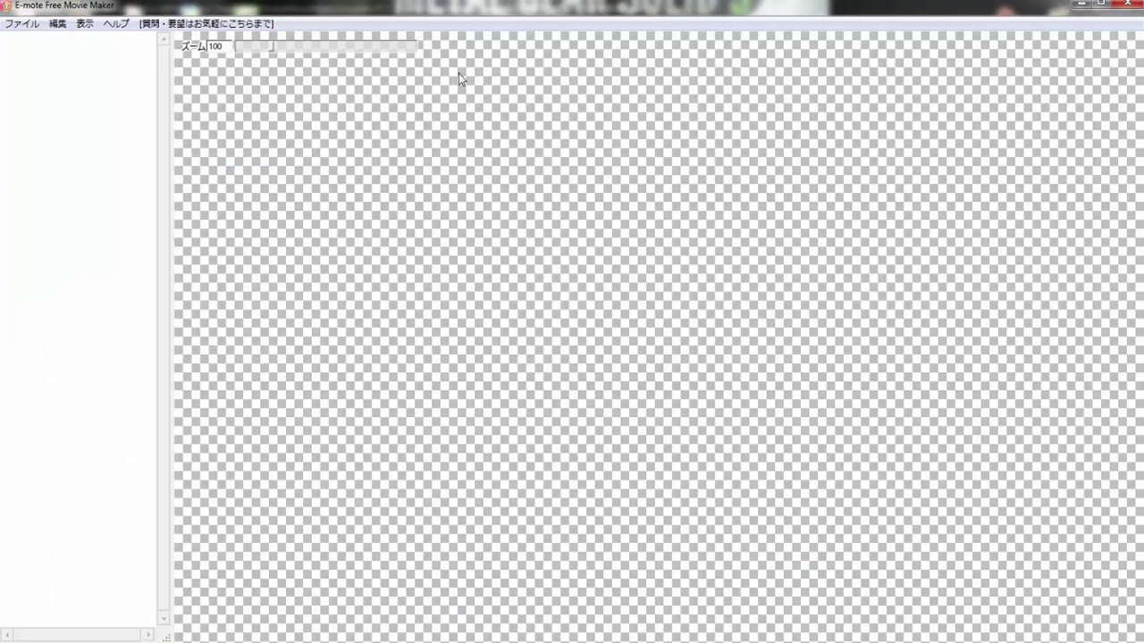
Open E-mote3.0入門用テンプレート.mmo from EmoteMovieMaker > template > E-mote3.0テンプレート
left_click(24, 24)
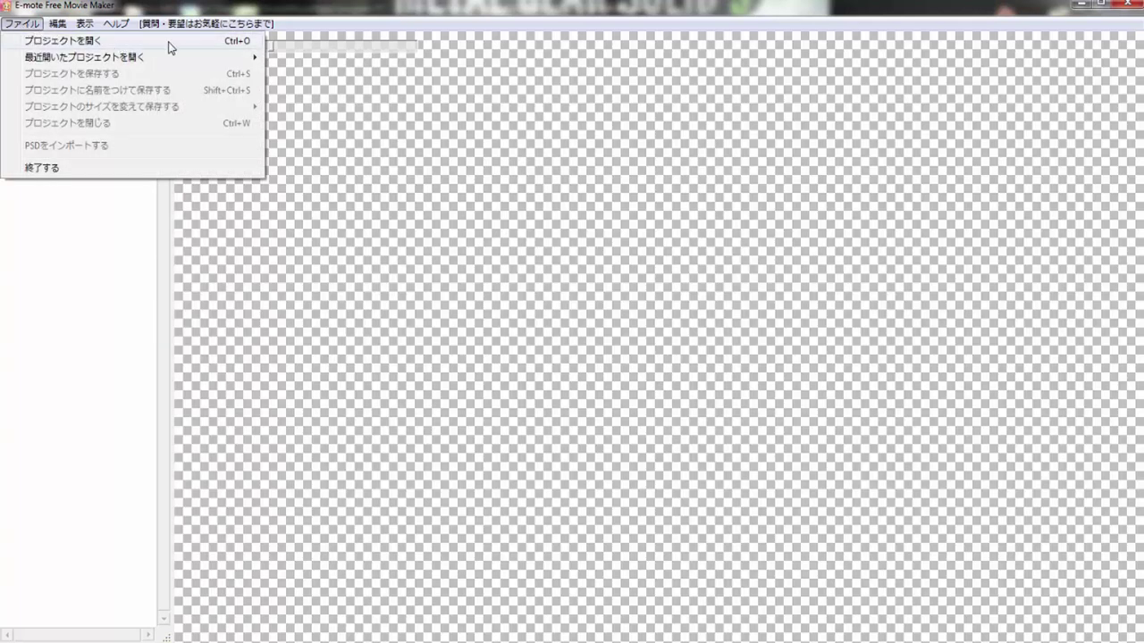
mouse_move(165, 58)
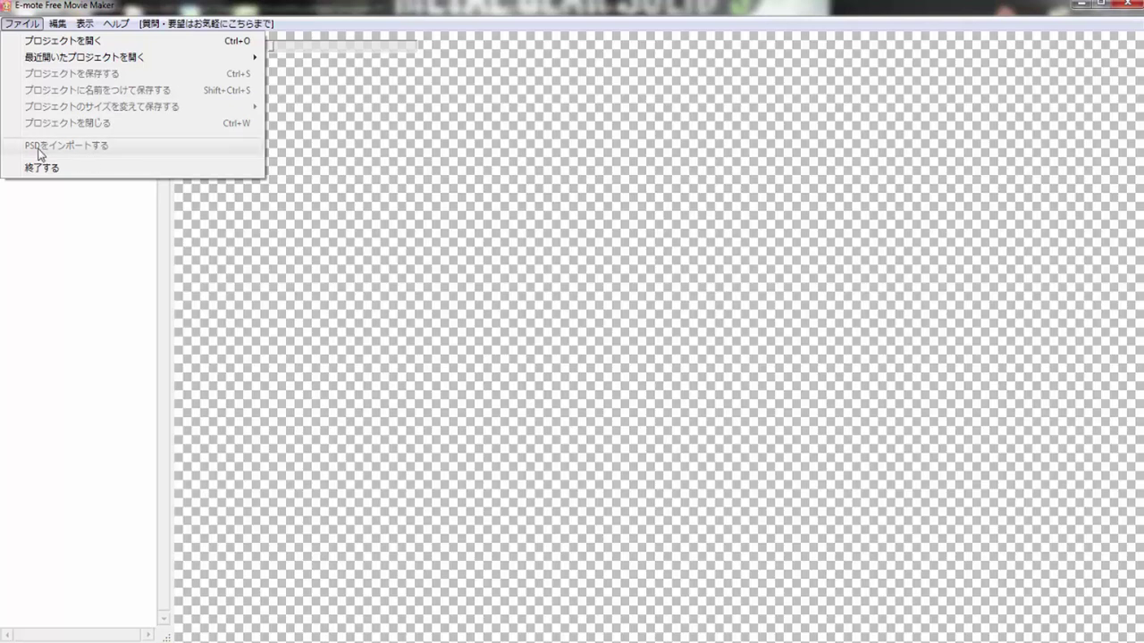
left_click(119, 43)
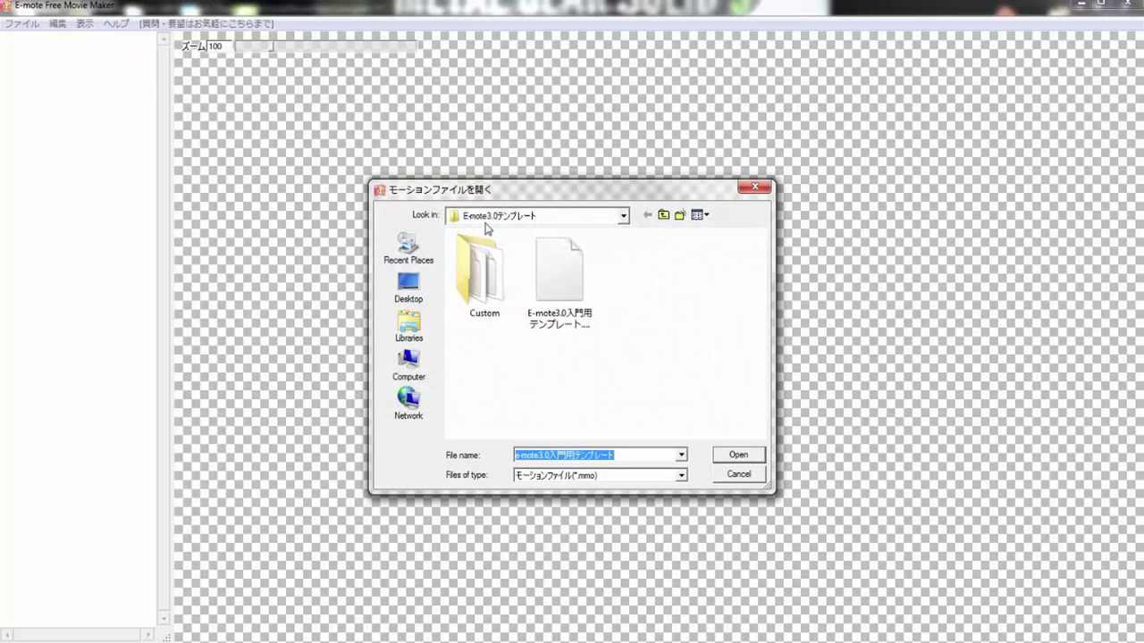
left_click(664, 221)
left_click(664, 222)
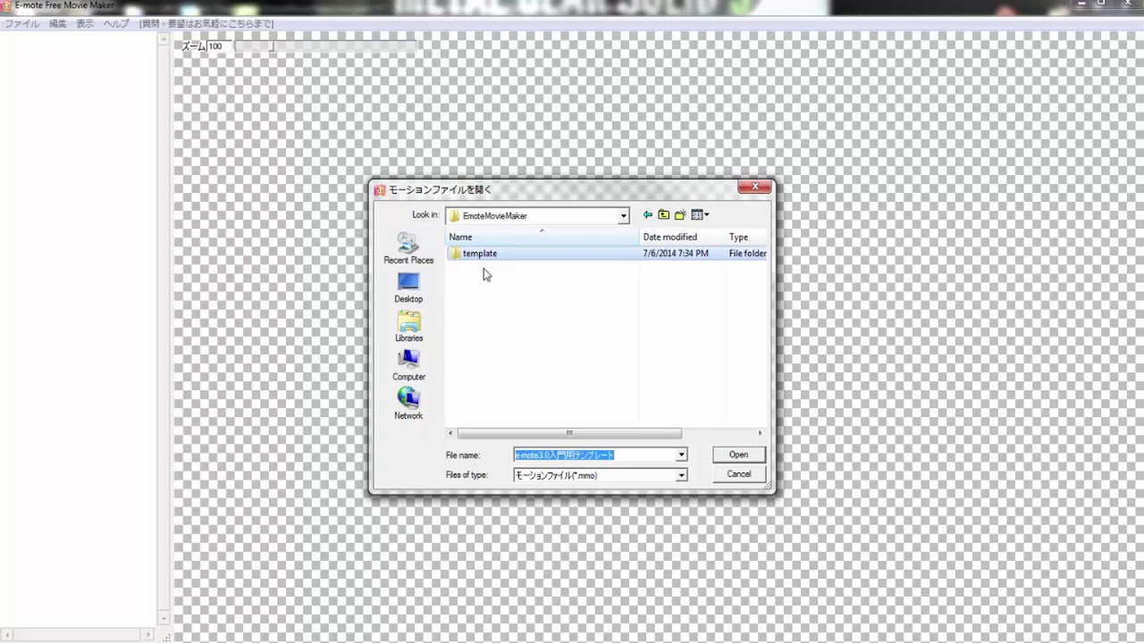
left_click(664, 216)
left_click(513, 253)
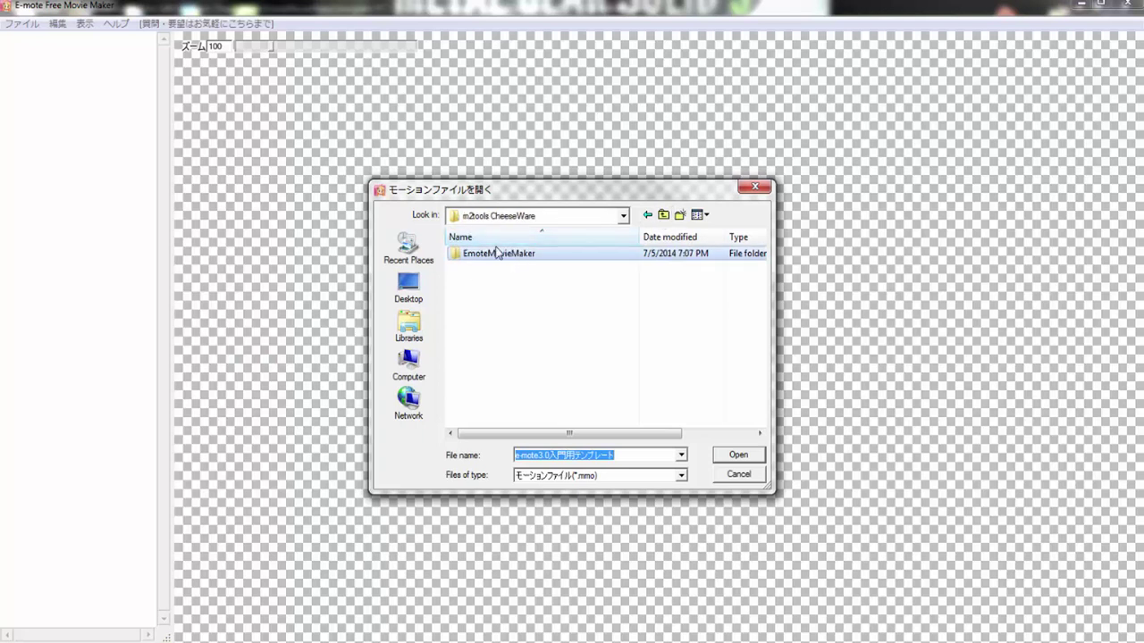
double_click(511, 254)
double_click(502, 256)
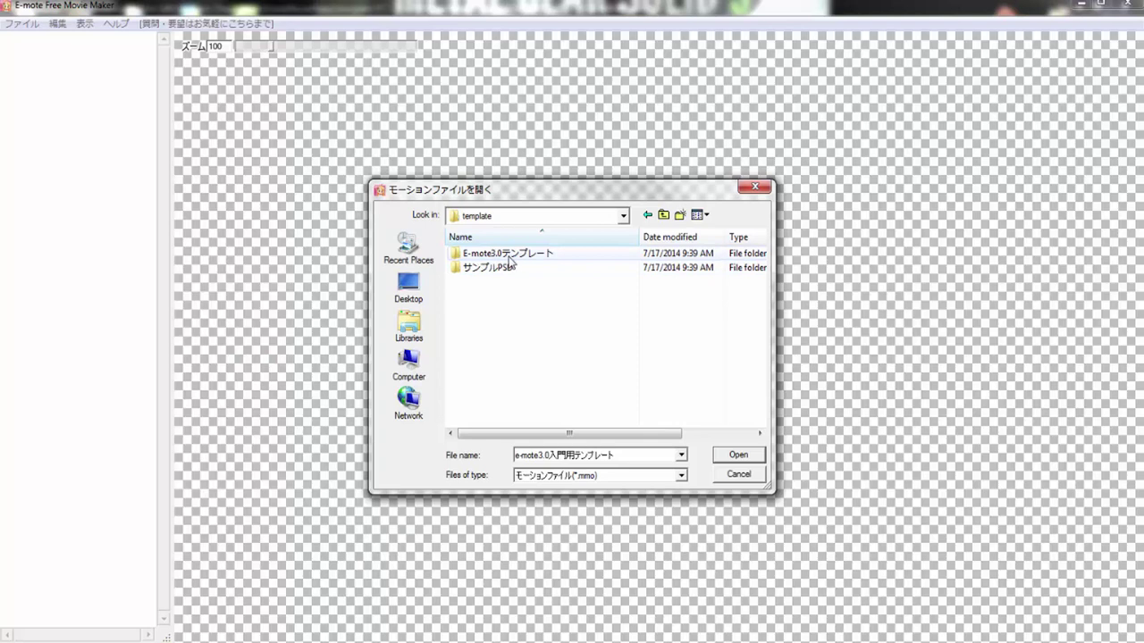
double_click(510, 254)
left_click(567, 284)
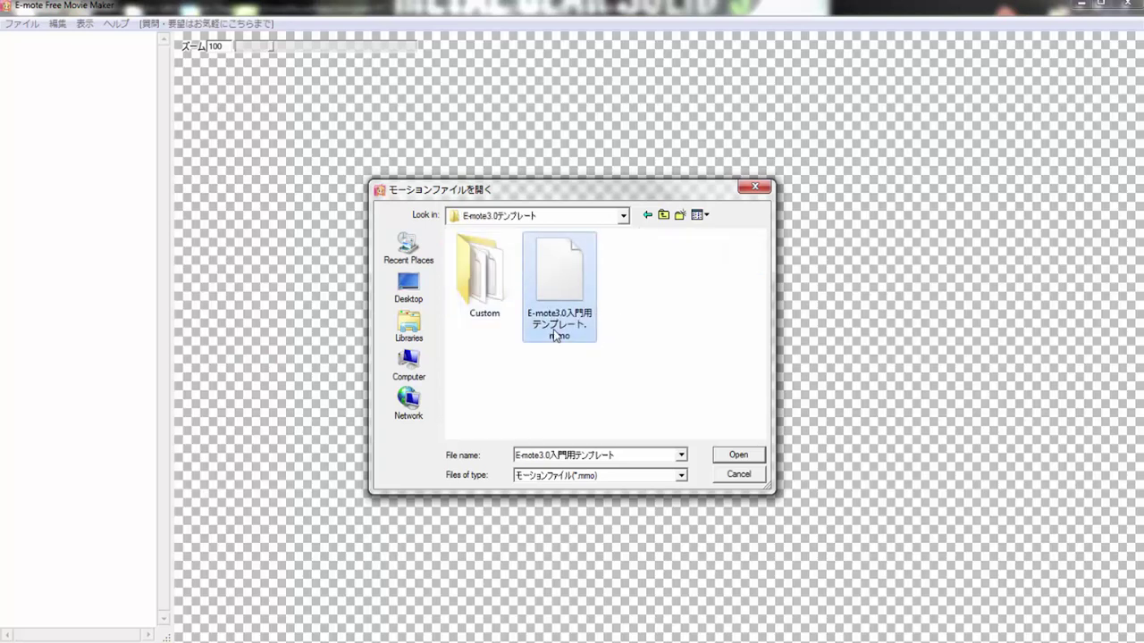
left_click(718, 455)
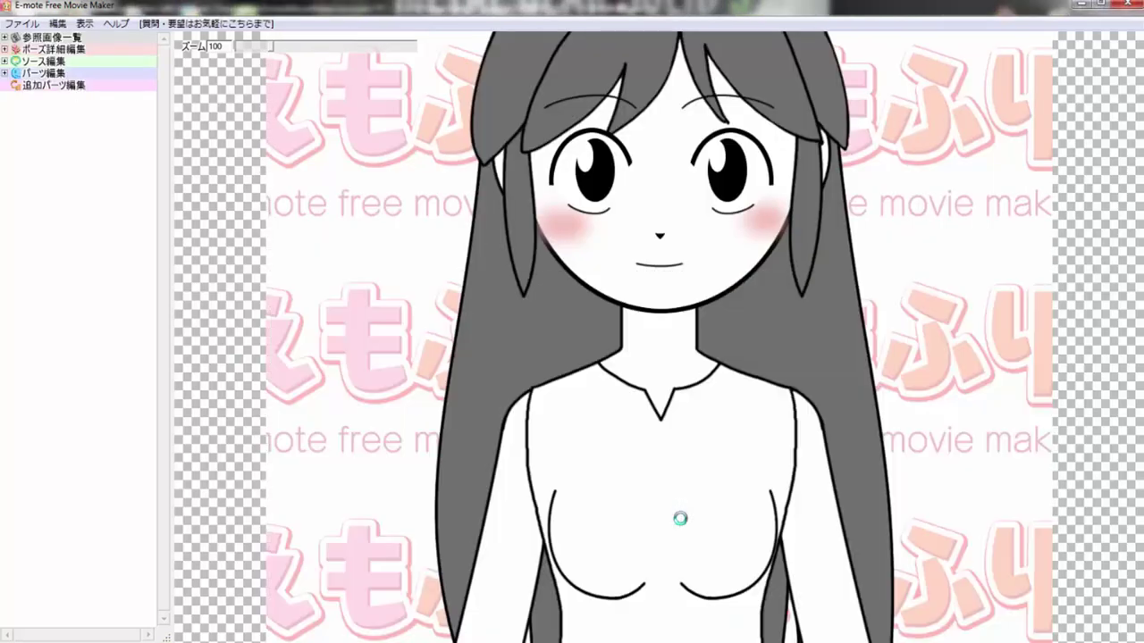
Import the E-mote3.0入門用テンプレート基本画像3 PSD from サンプルPSD > New folder via PSDをインポートする
scroll(1070, 270, "down", 2)
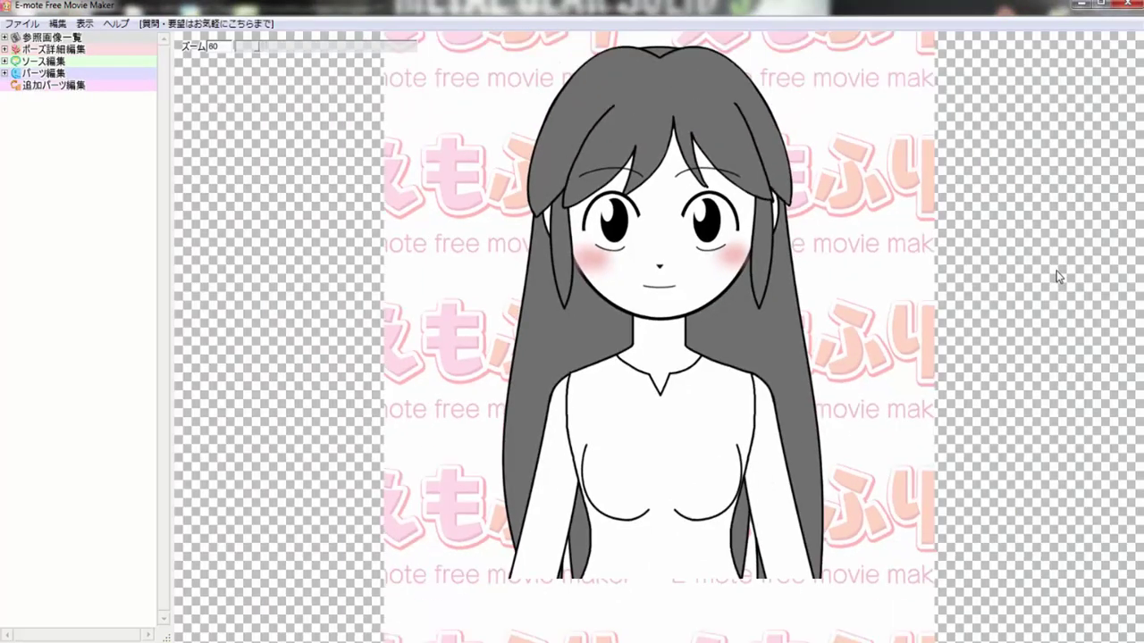
left_click(34, 24)
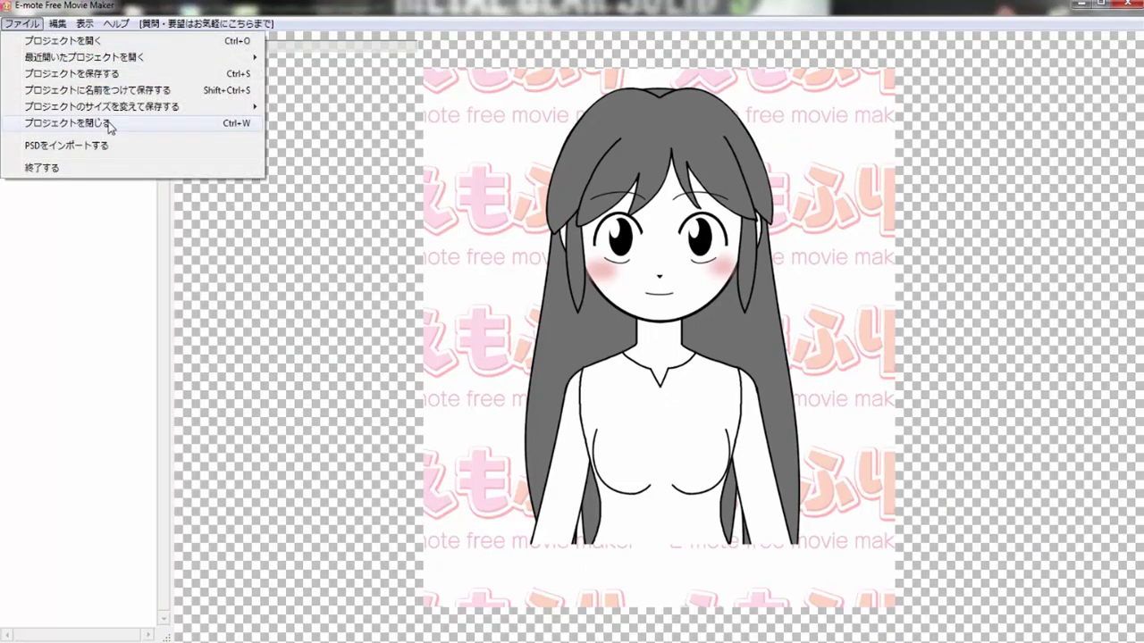
left_click(44, 147)
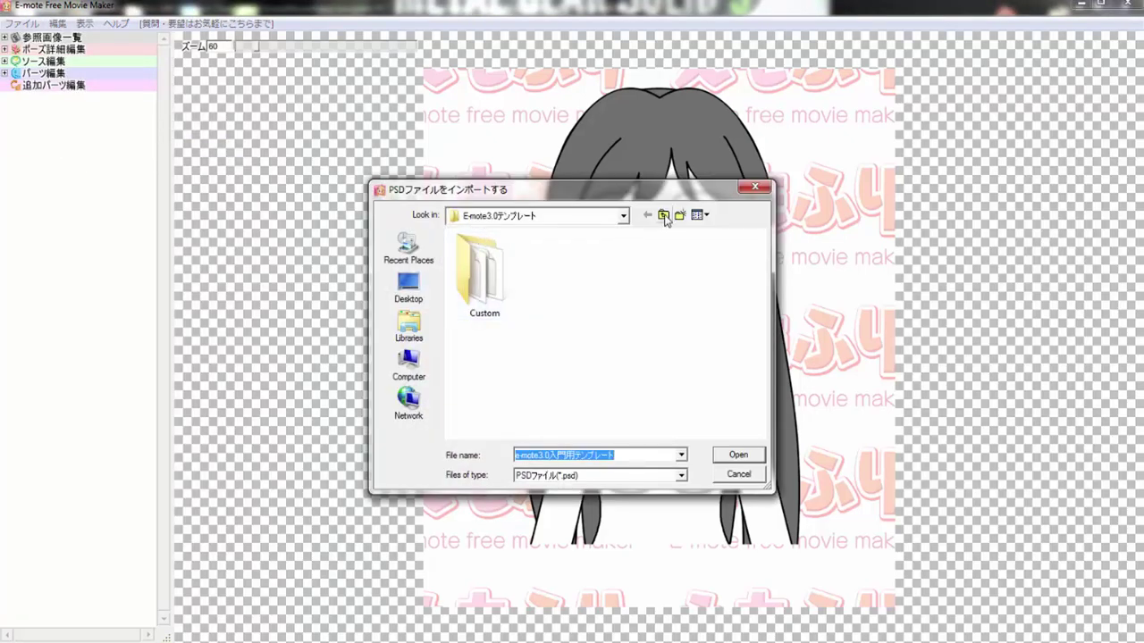
left_click(663, 215)
double_click(506, 275)
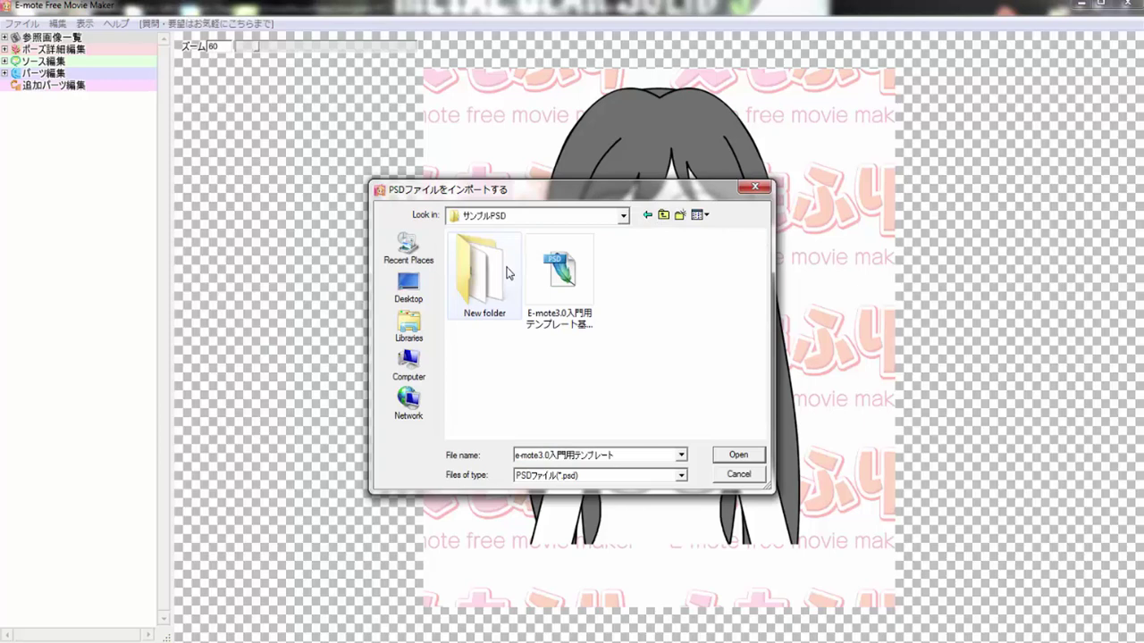
double_click(514, 274)
left_click(706, 276)
left_click(738, 457)
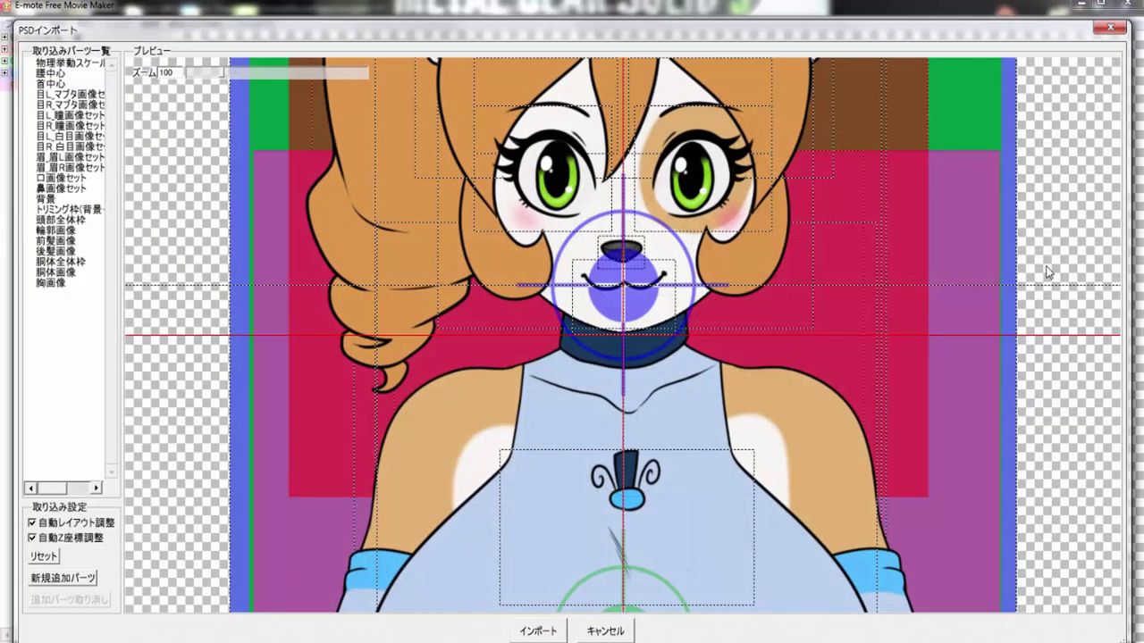
Zoom the preview to 50 and check the physics scale, waist, neck, eyelid and pupil part frames
scroll(1041, 272, "down", 5)
left_click_drag(913, 338, 884, 333)
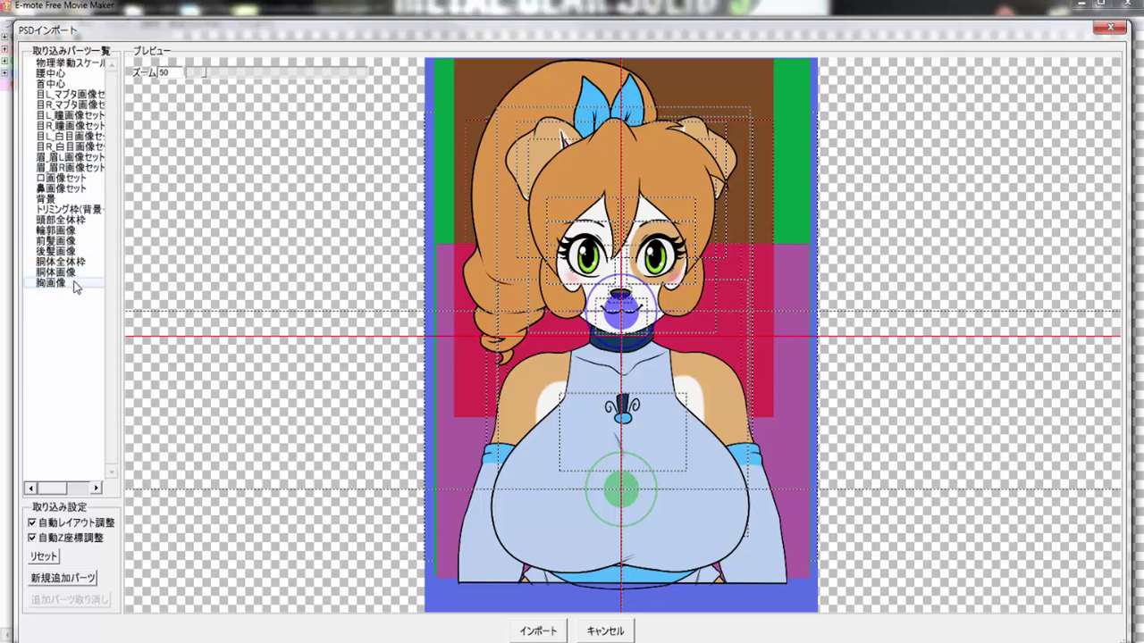
left_click(66, 64)
left_click(70, 74)
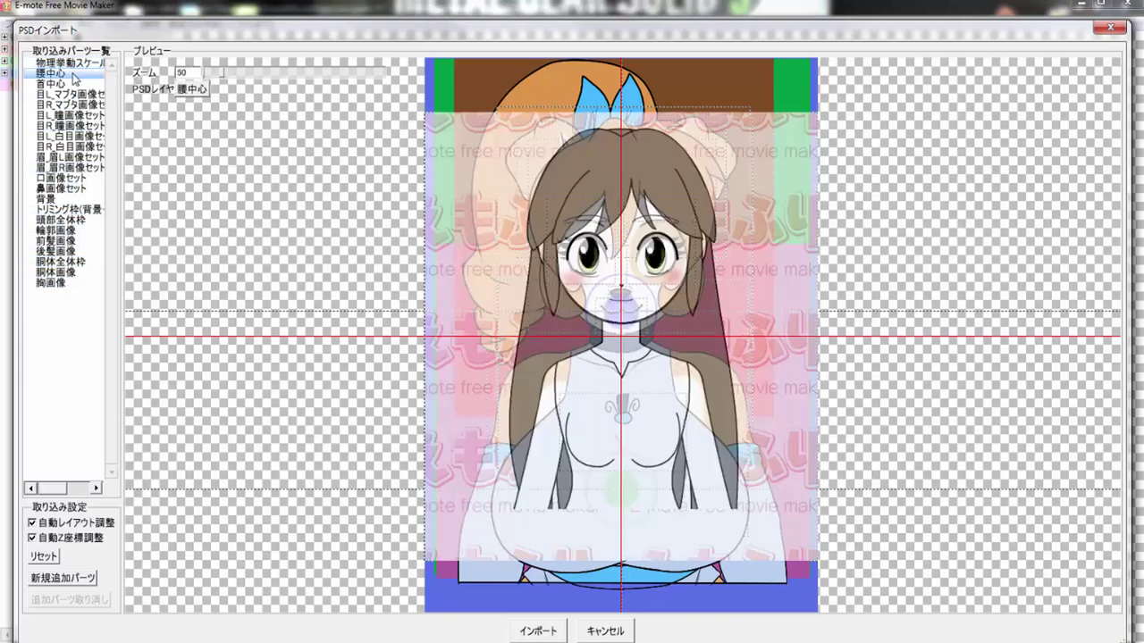
left_click(74, 83)
left_click(77, 94)
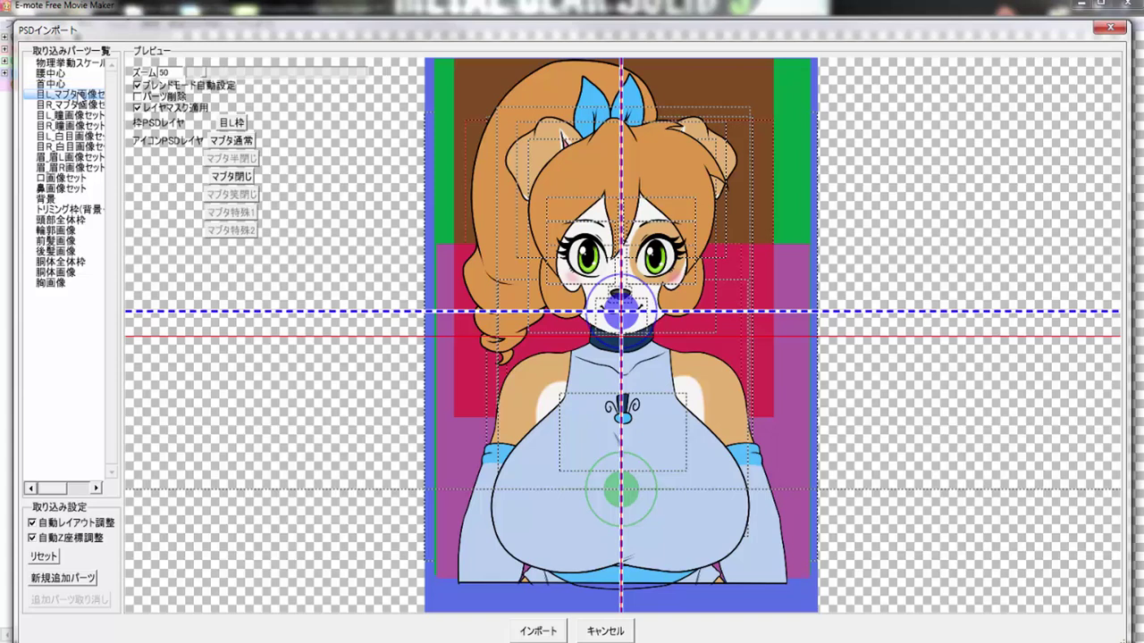
left_click(81, 105)
left_click(81, 115)
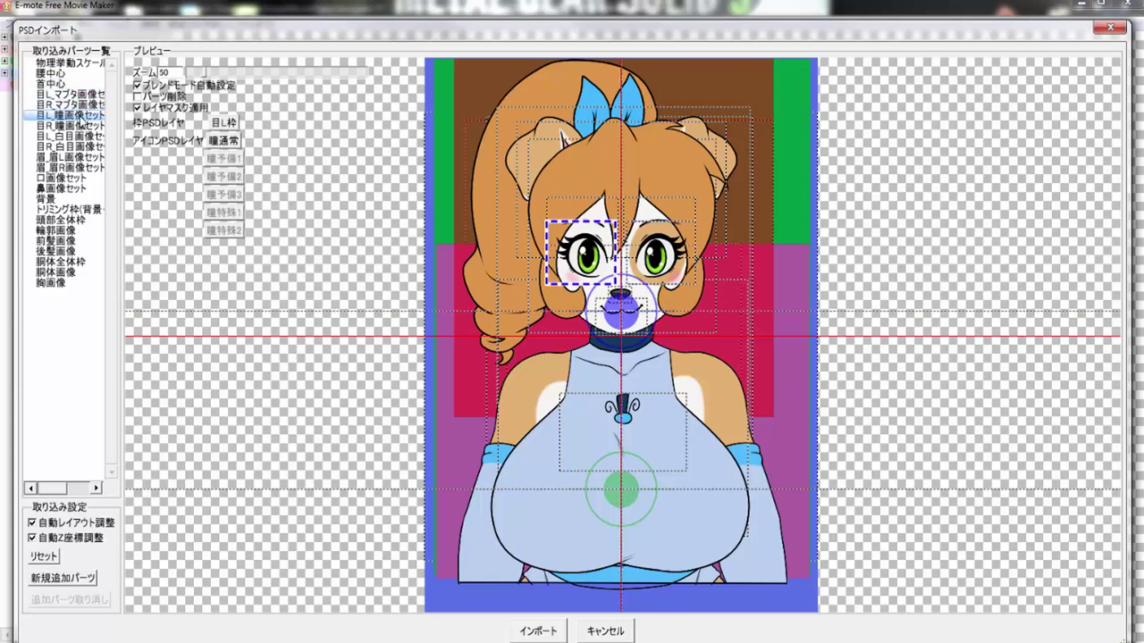
left_click(80, 126)
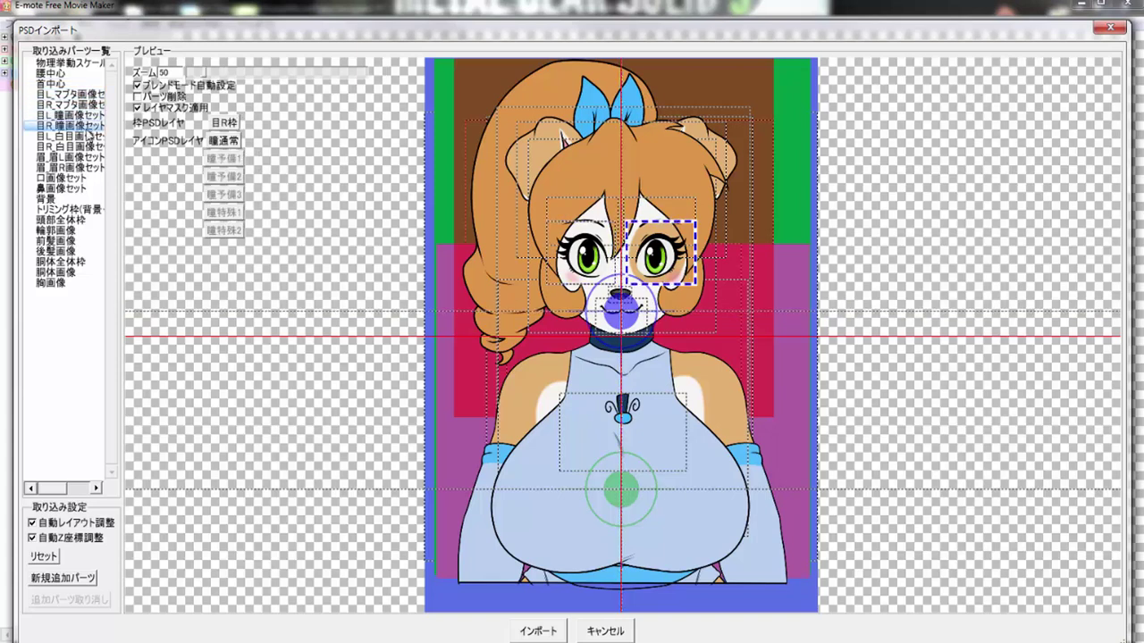
Recheck the eye frames, then check the eye-white, eyebrow, mouth, nose and background parts
left_click(80, 116)
left_click(81, 105)
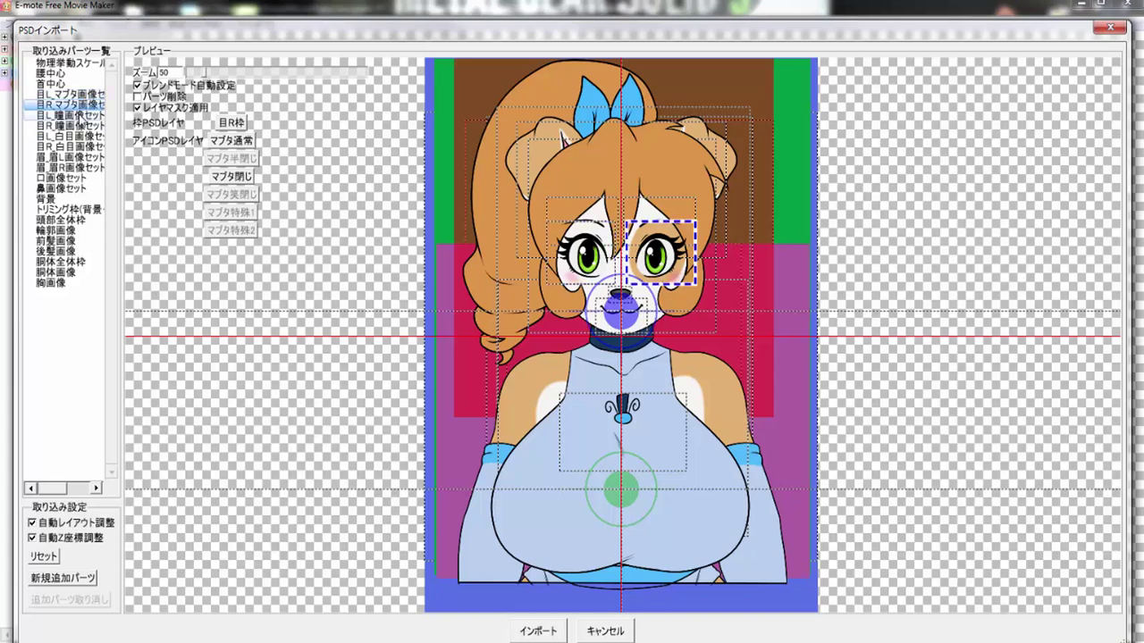
left_click(80, 115)
left_click(78, 126)
left_click(79, 136)
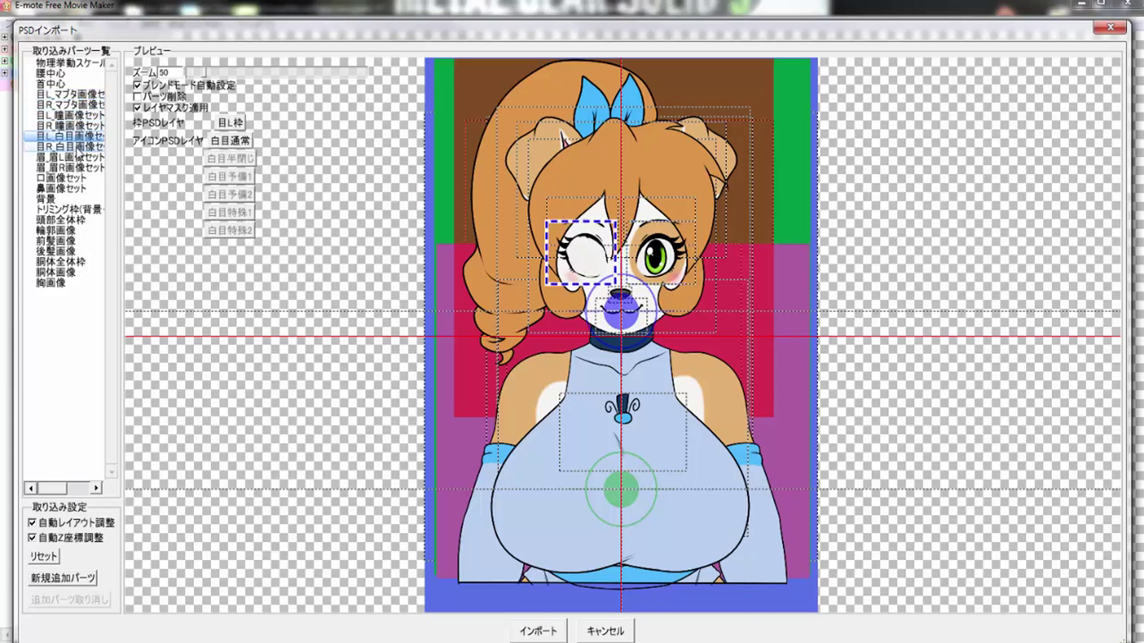
left_click(78, 147)
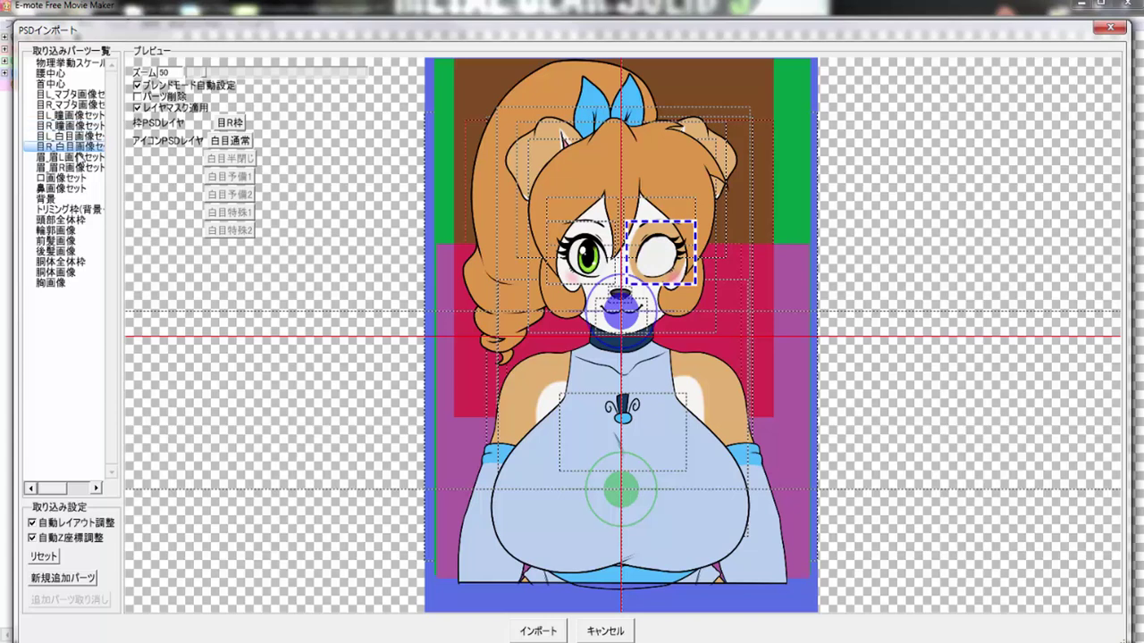
left_click(79, 157)
left_click(80, 167)
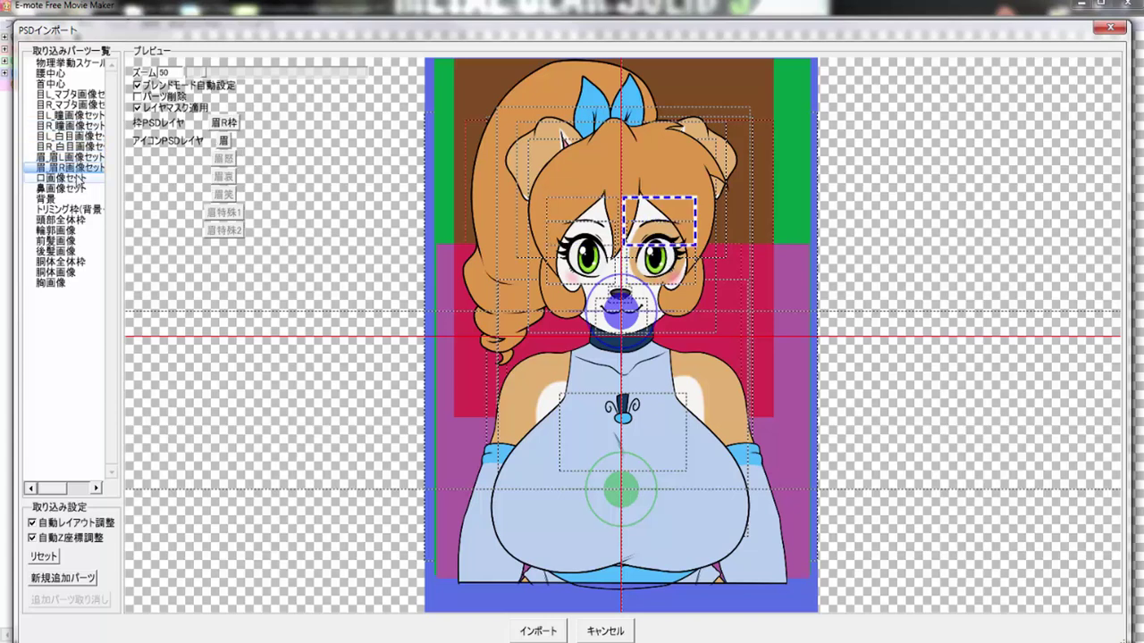
left_click(77, 178)
left_click(71, 188)
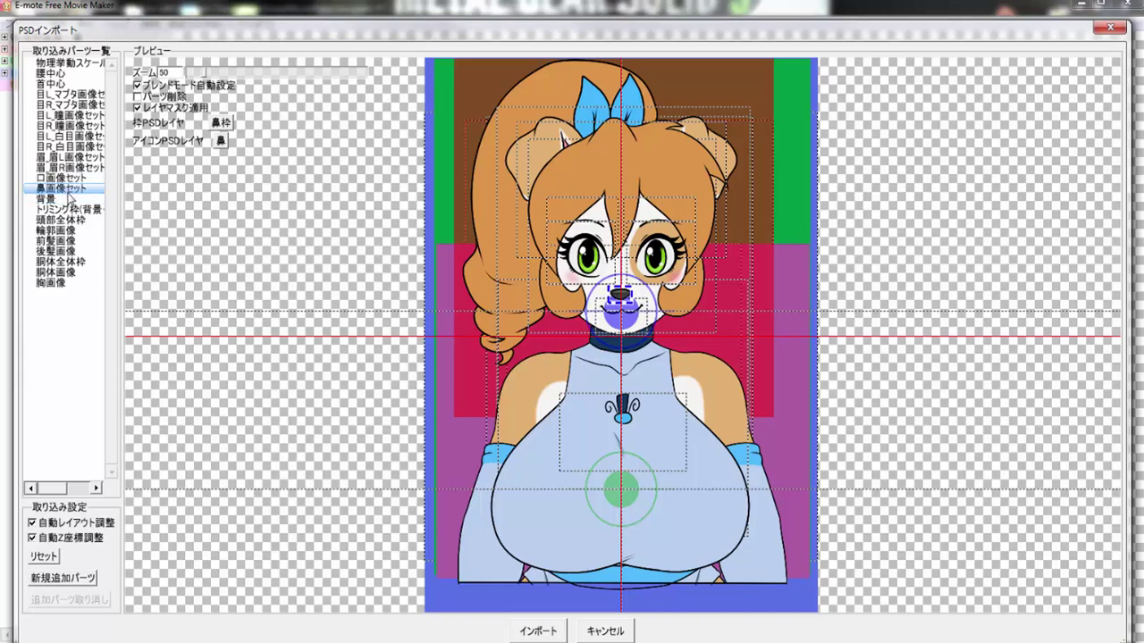
left_click(49, 199)
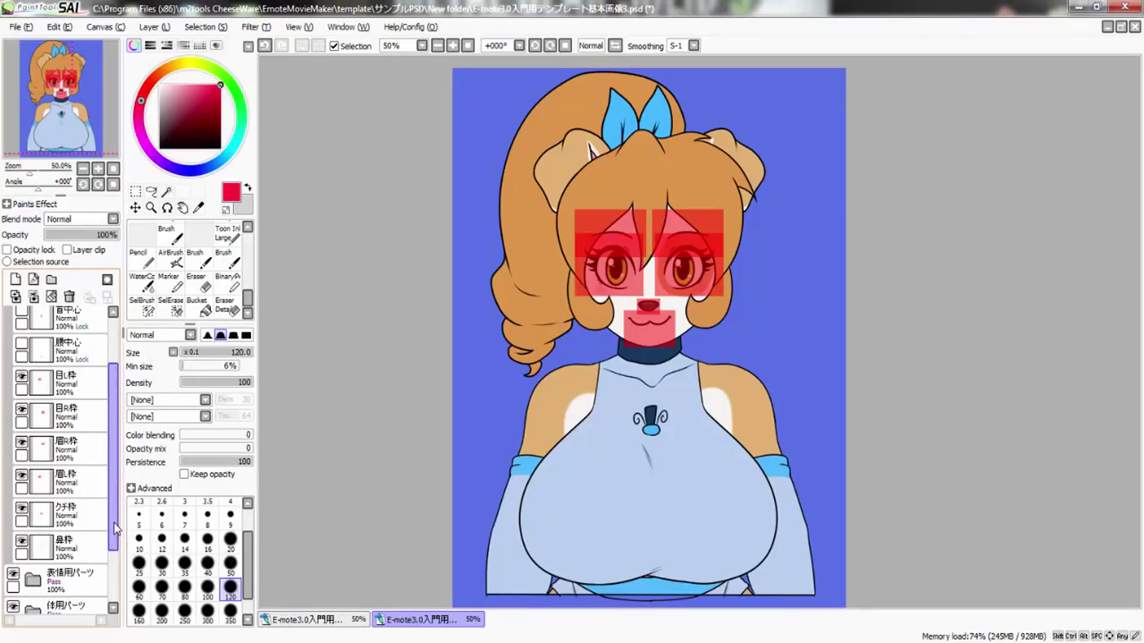
Select the 背景 layer and toggle its visibility off and back on
scroll(63, 464, "down", 5)
left_click(49, 599)
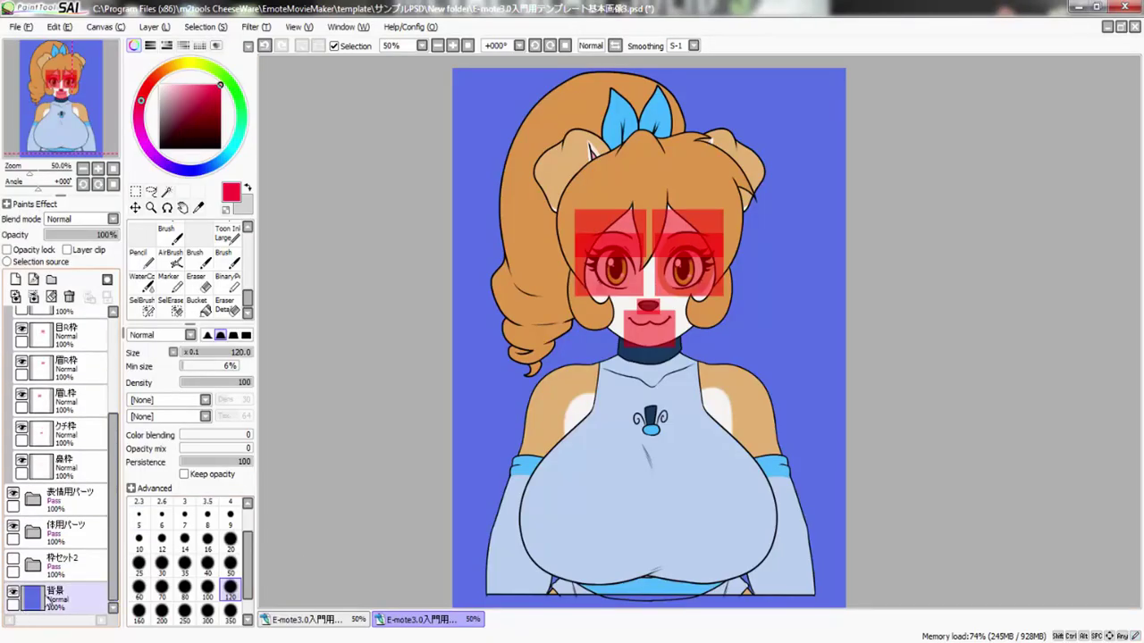
left_click(12, 592)
left_click(13, 591)
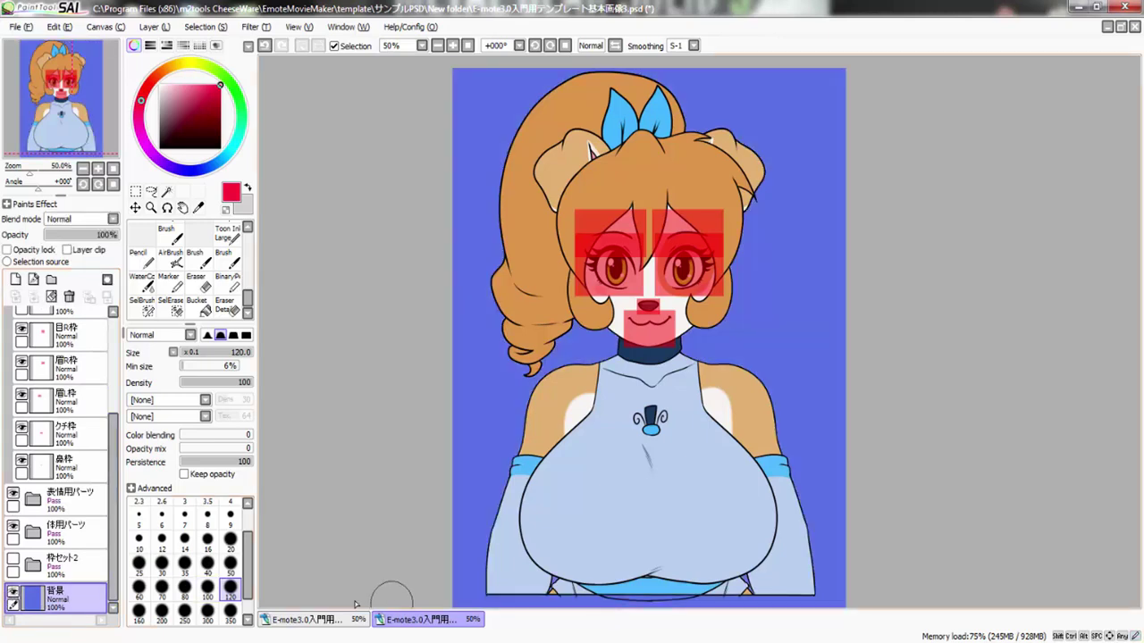
In the original template document, leave 背景 unrenamed and toggle its watermark background off and on
left_click(357, 621)
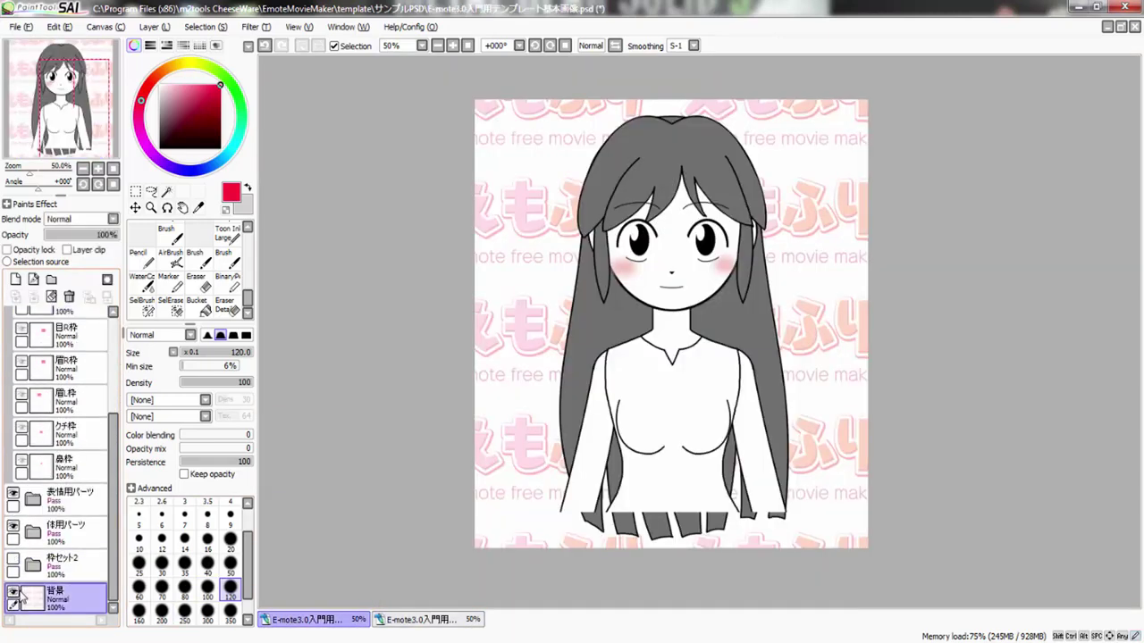
double_click(25, 596)
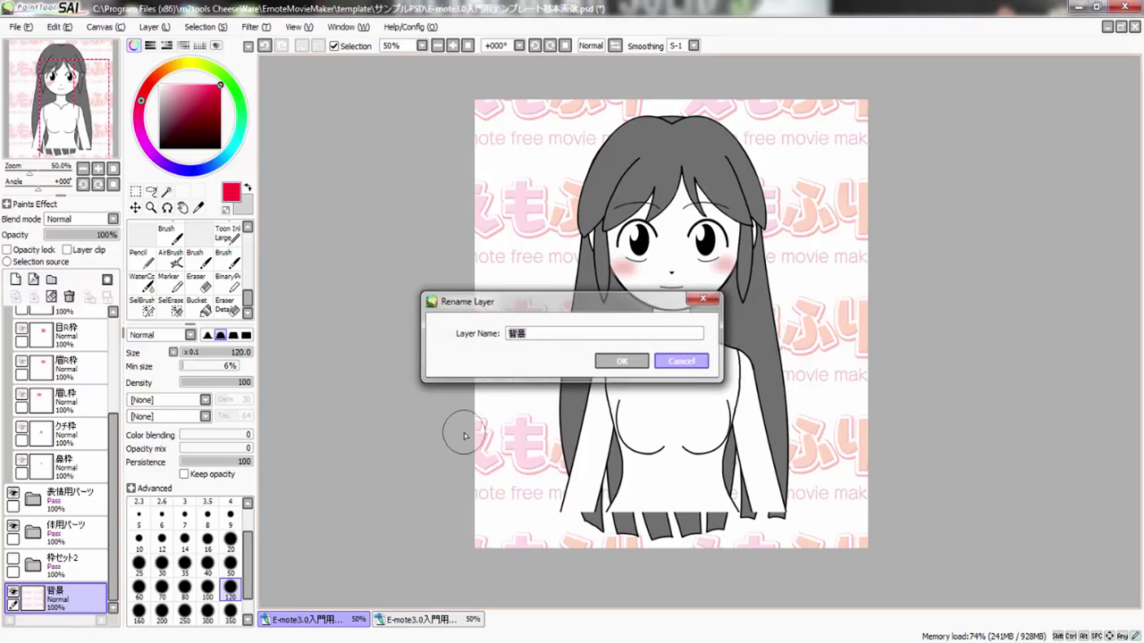
key("Escape")
left_click(13, 594)
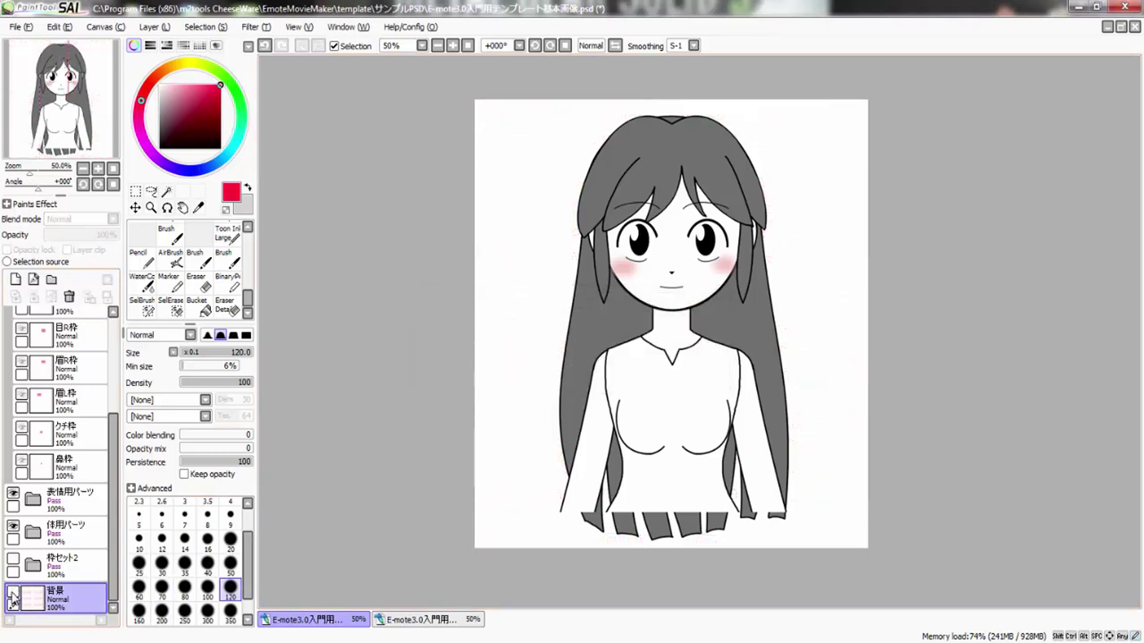
left_click(13, 595)
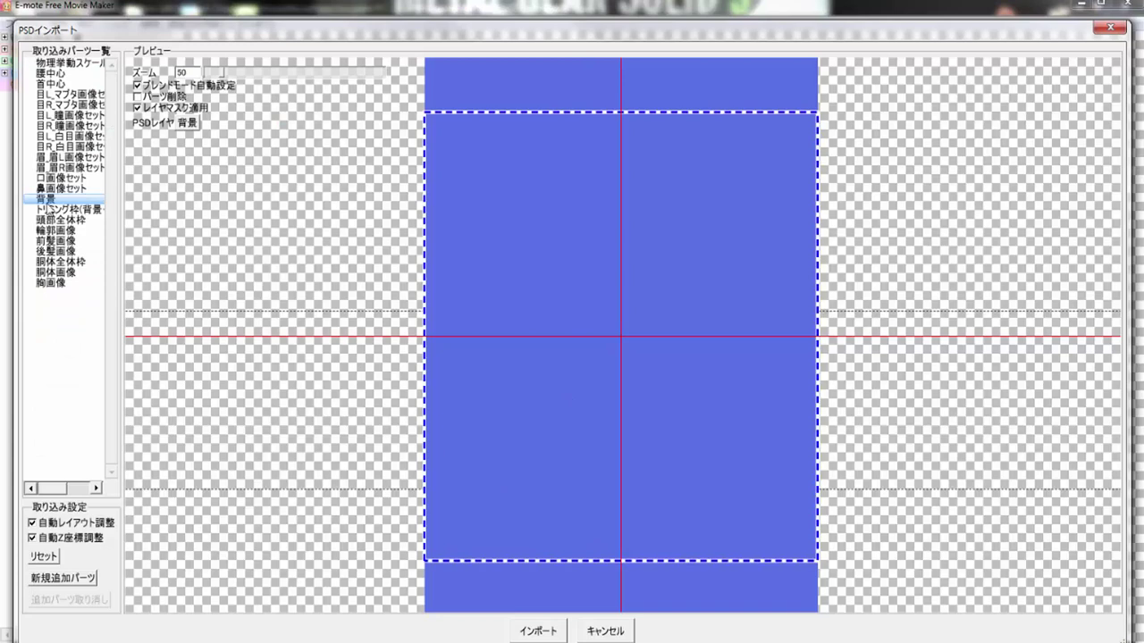
Stretch the 背景 part's dashed trim frame up and down to the blue image's top and bottom edges
left_click_drag(878, 210, 877, 234)
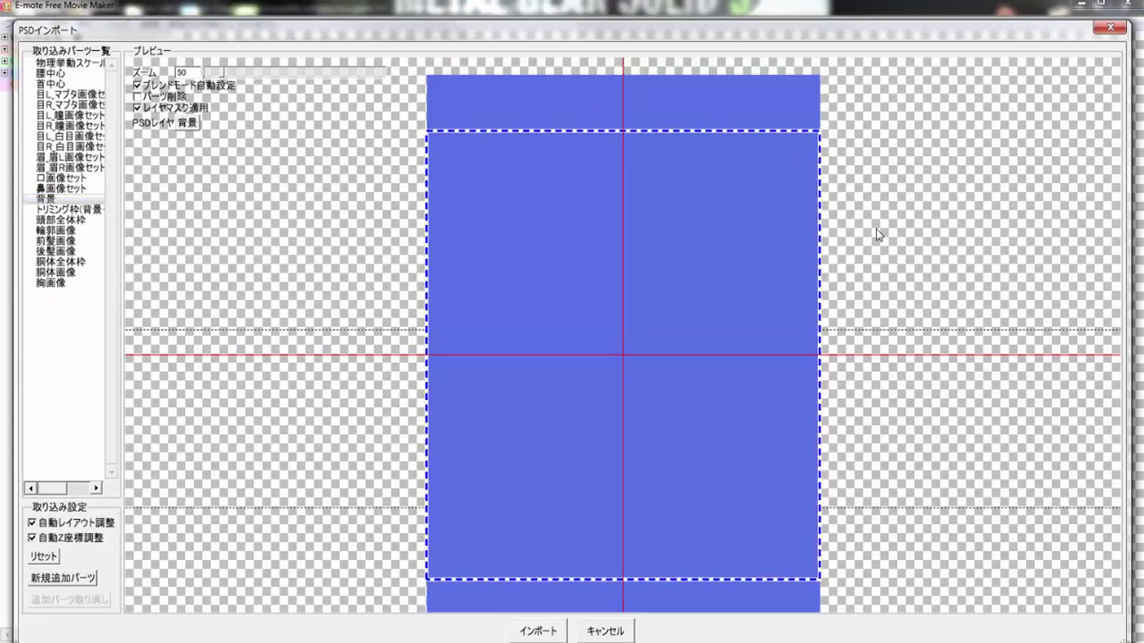
left_click_drag(693, 136, 695, 82)
scroll(890, 307, "down", 2)
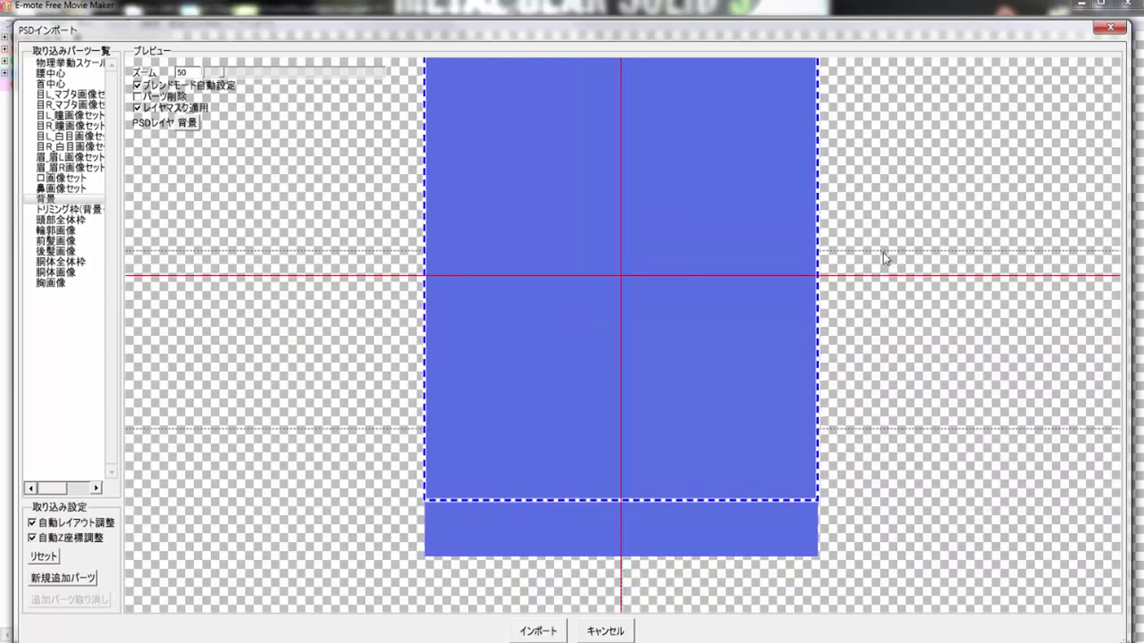
left_click_drag(741, 515, 741, 544)
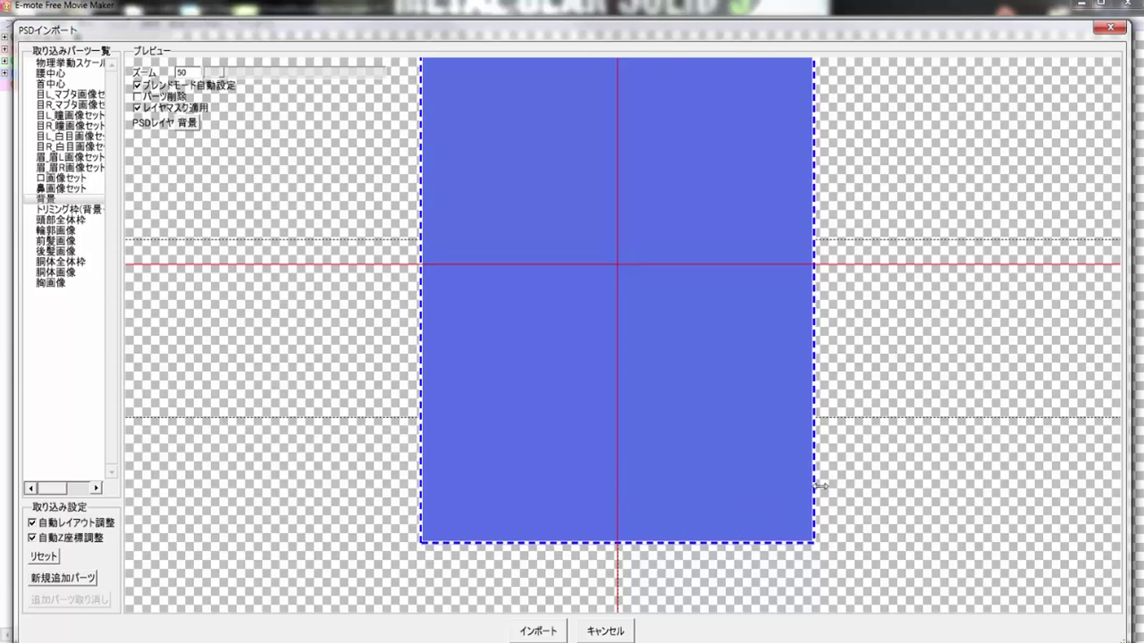
left_click_drag(952, 472, 949, 519)
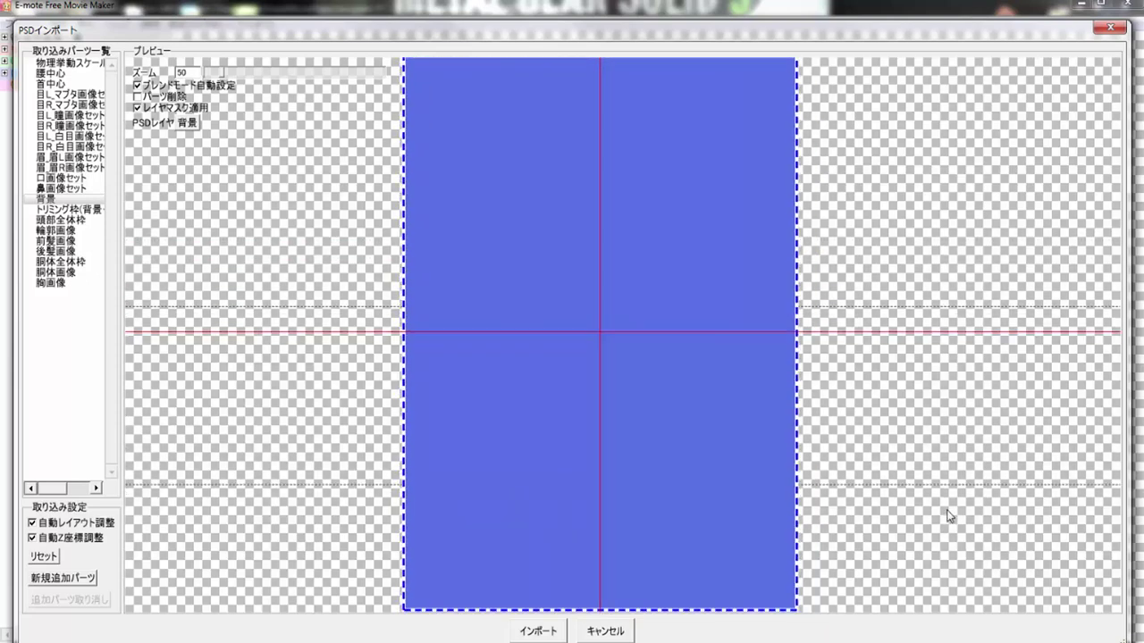